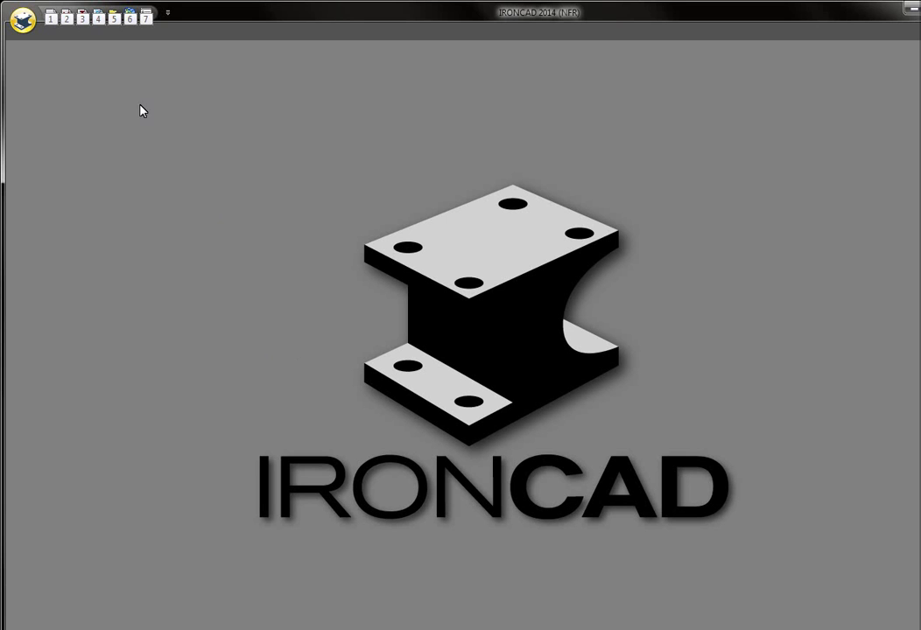
- Create a new scene and start a stand-alone extruded solid with its profile sketch
key("alt")
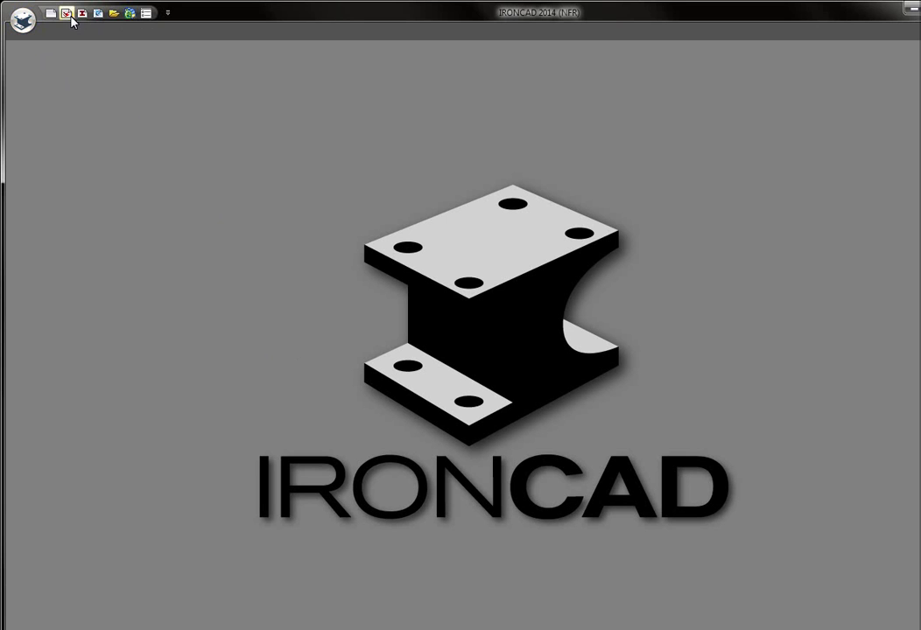
left_click(67, 14)
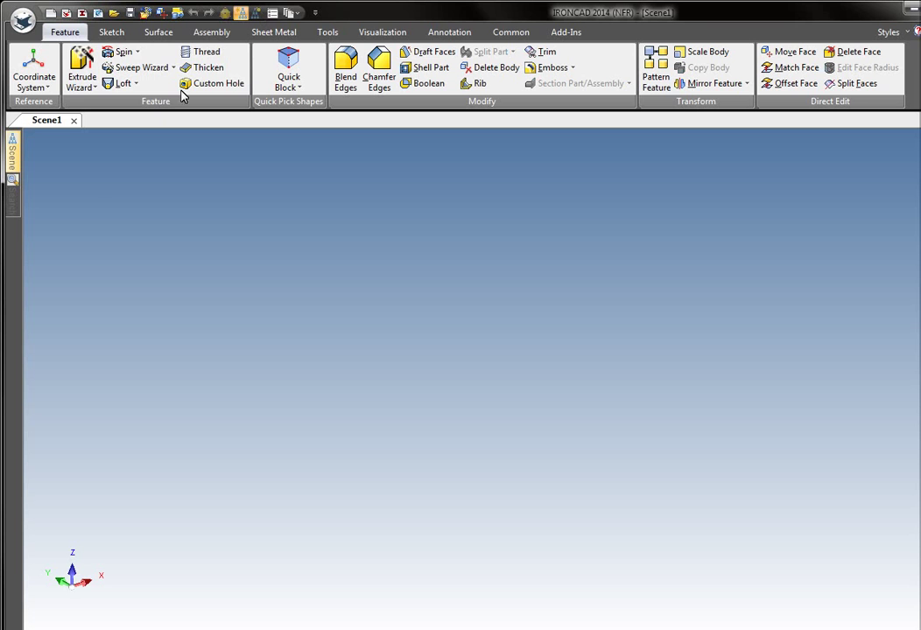
left_click(81, 72)
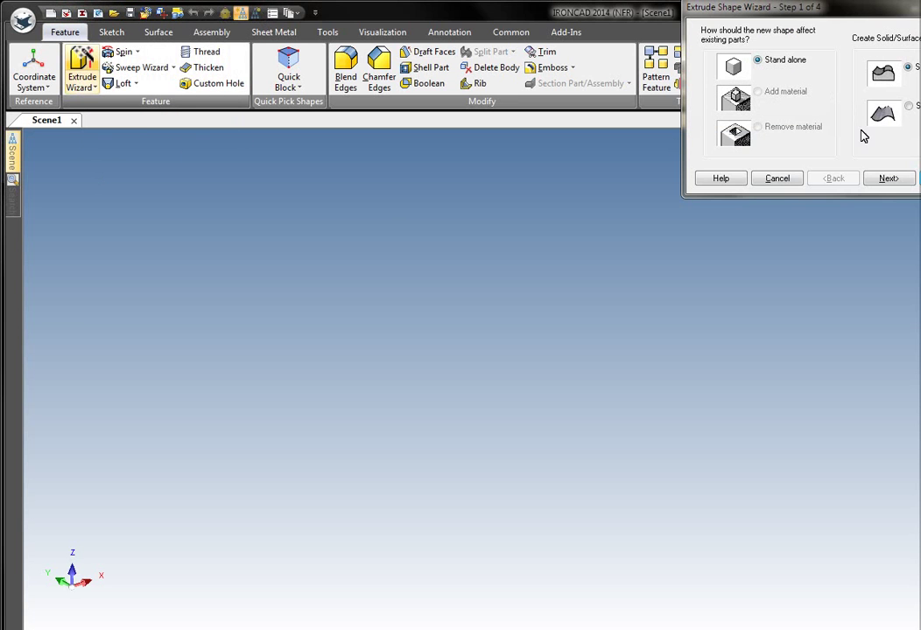
left_click(917, 177)
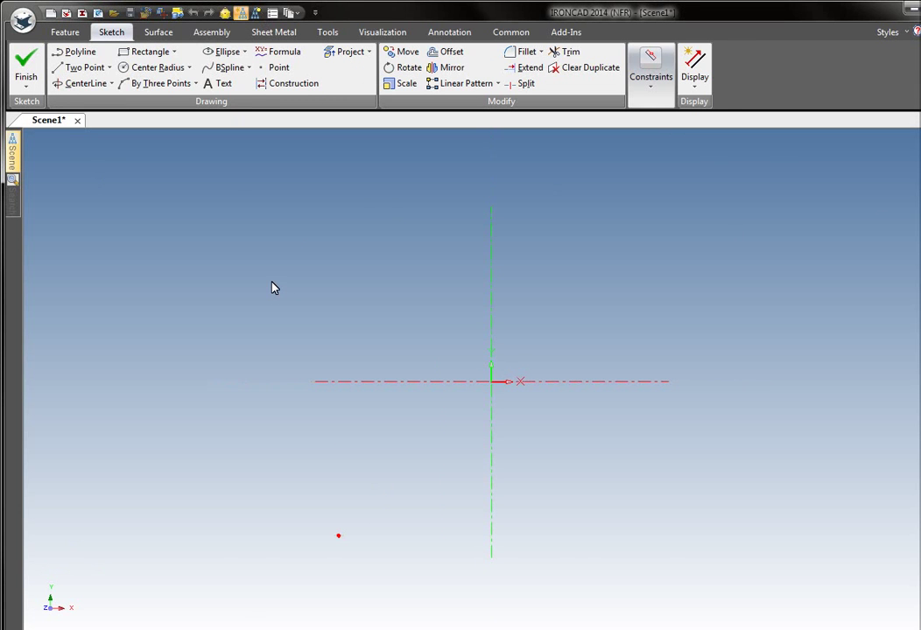
- Review the sketch's automatic geometry constraint options and accept them
right_click(278, 250)
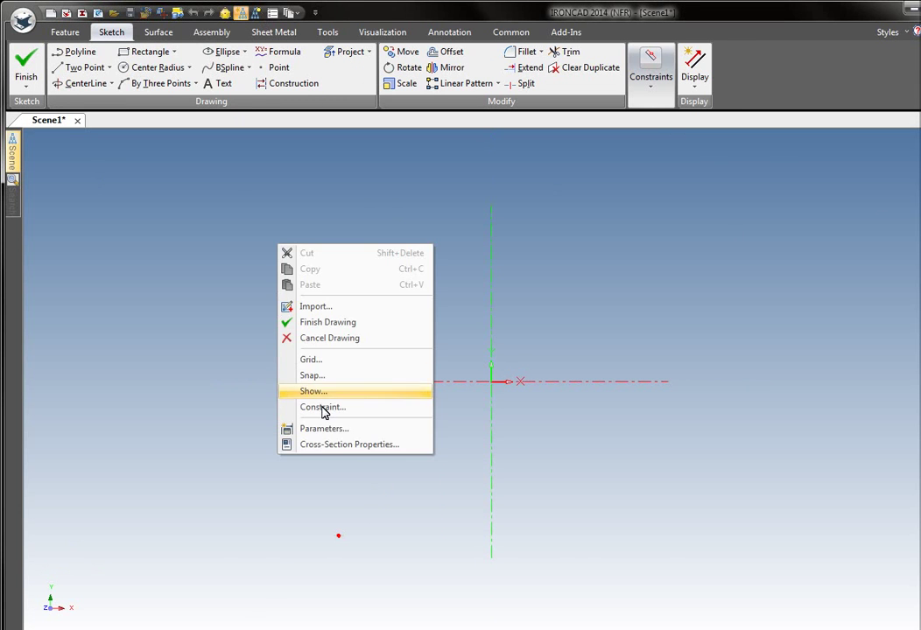
left_click(323, 408)
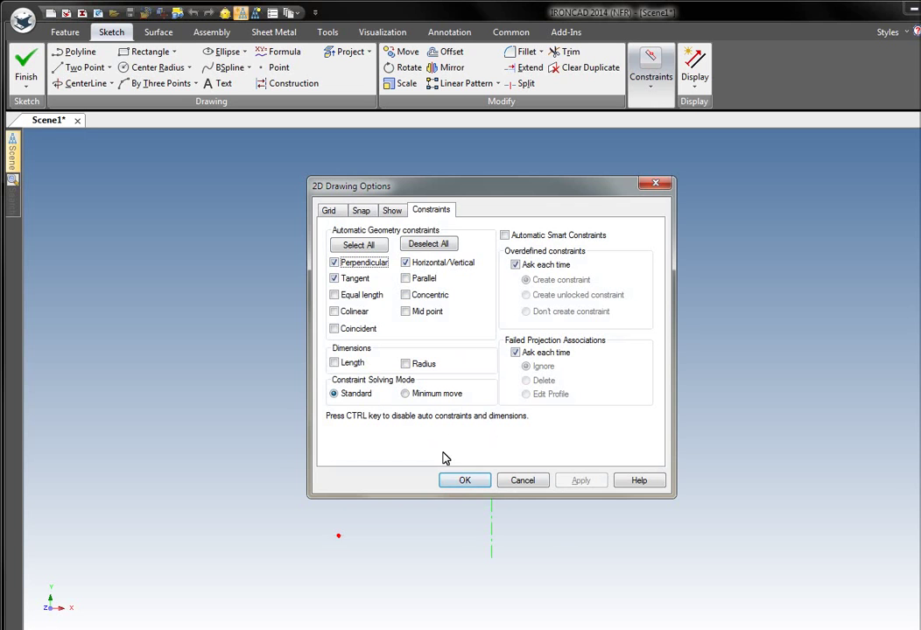
left_click(463, 481)
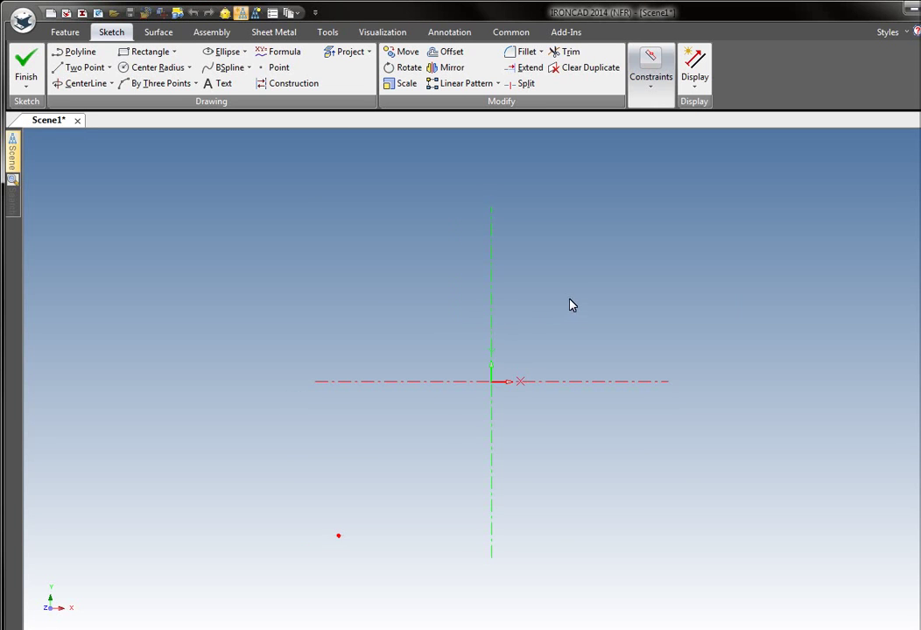
- Sketch a closed L-shaped polyline starting at the origin, and straighten its lower step corner so both adjoining edges are horizontal and vertical
middle_click_drag(538, 317, 423, 363)
right_click(422, 364)
left_click(431, 322)
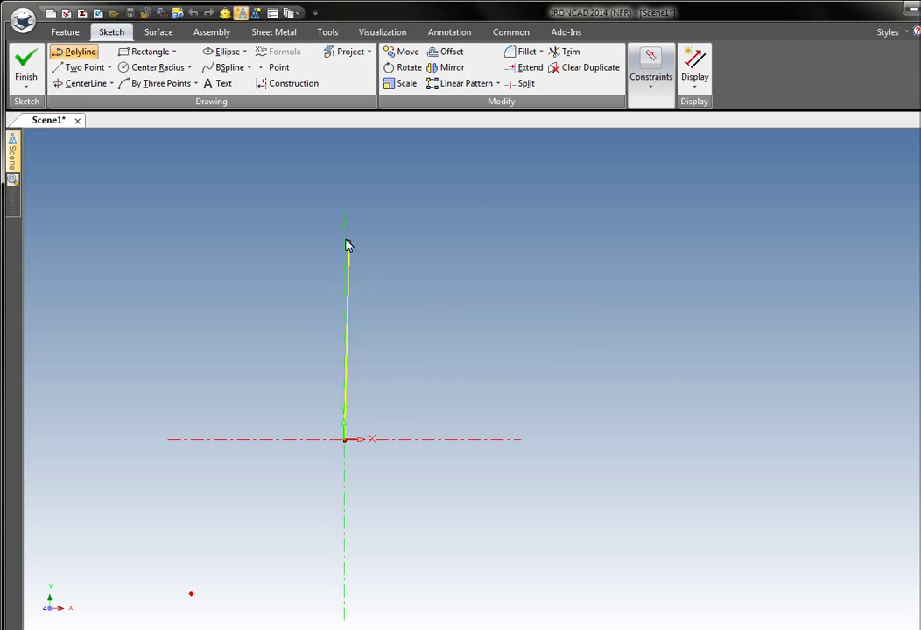
left_click(392, 229)
left_click(512, 225)
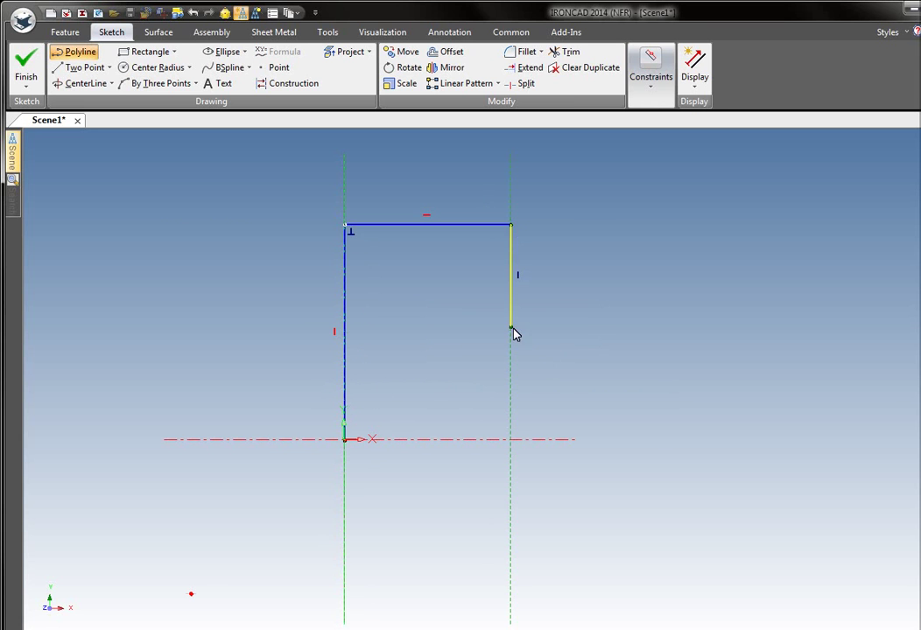
left_click(515, 334)
left_click(662, 339)
left_click(658, 440)
left_click(344, 440)
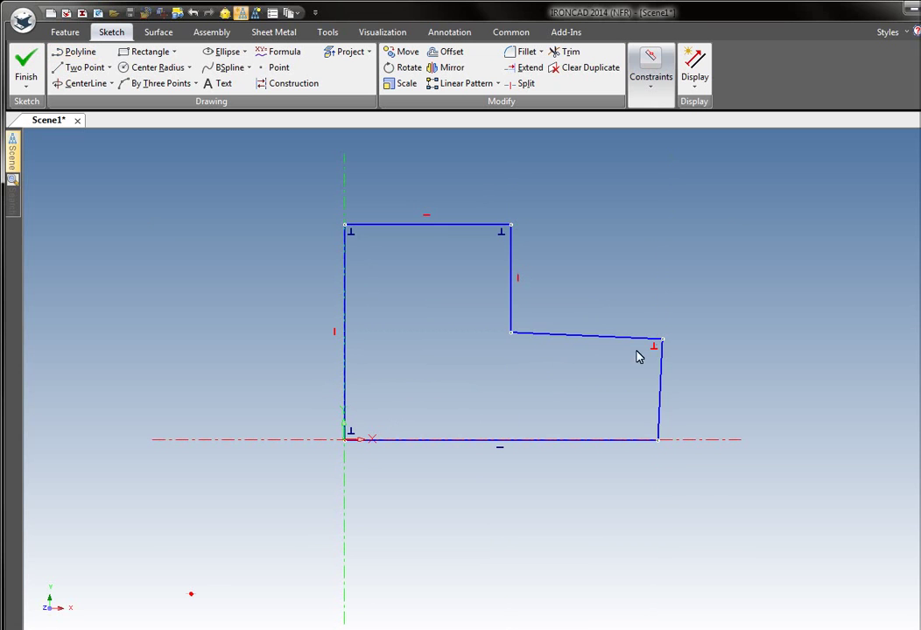
left_click_drag(662, 342, 662, 333)
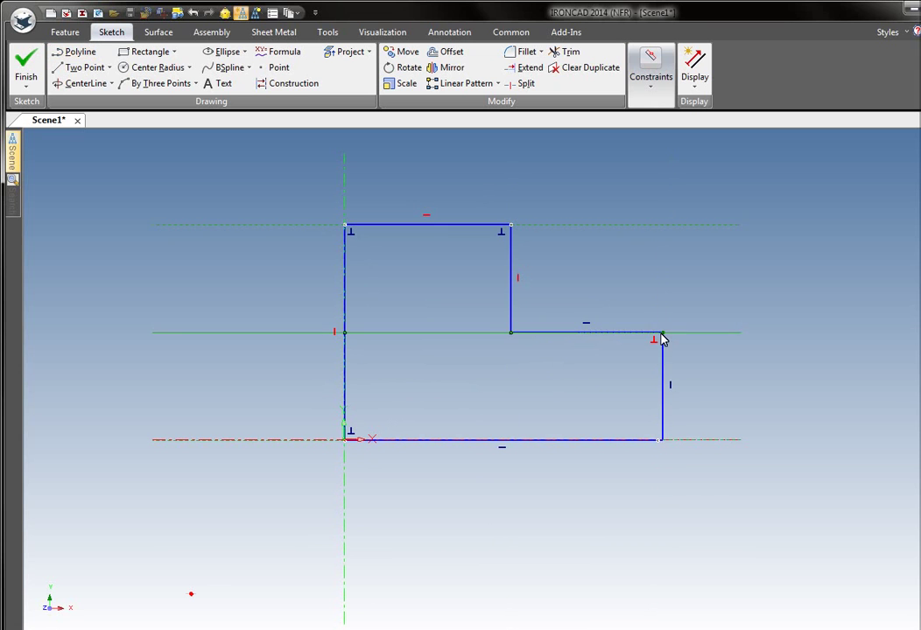
- Lock the right edge's vertical, the step edge's horizontal, and the inner and upper corners' perpendicular constraints
right_click(669, 392)
left_click(701, 411)
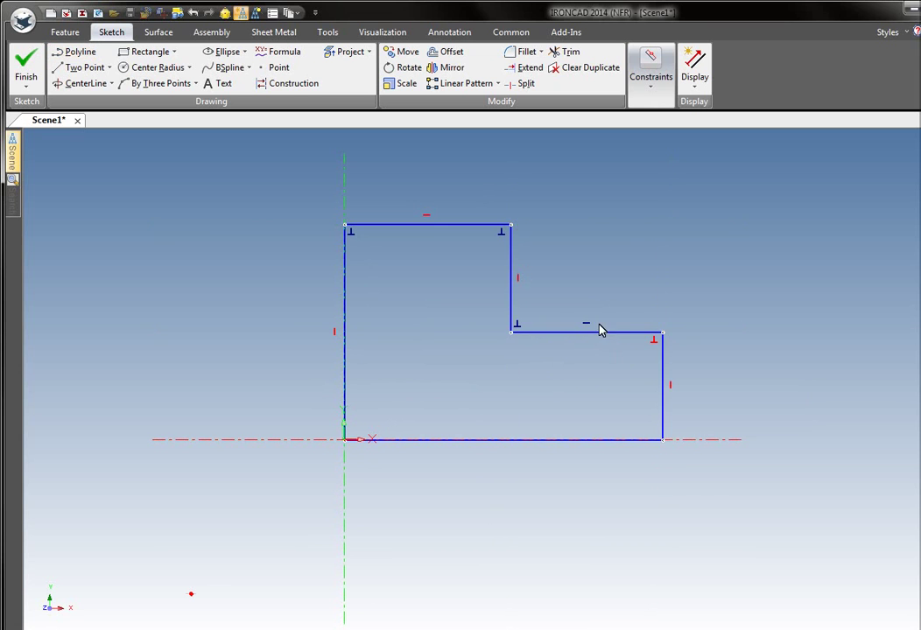
right_click(587, 331)
left_click(613, 352)
right_click(518, 327)
left_click(548, 354)
right_click(502, 239)
left_click(526, 267)
right_click(353, 234)
left_click(382, 262)
- Add a horizontal constraint to the profile's bottom edge and lock the perpendicular constraints at both bottom corners
left_click(483, 440)
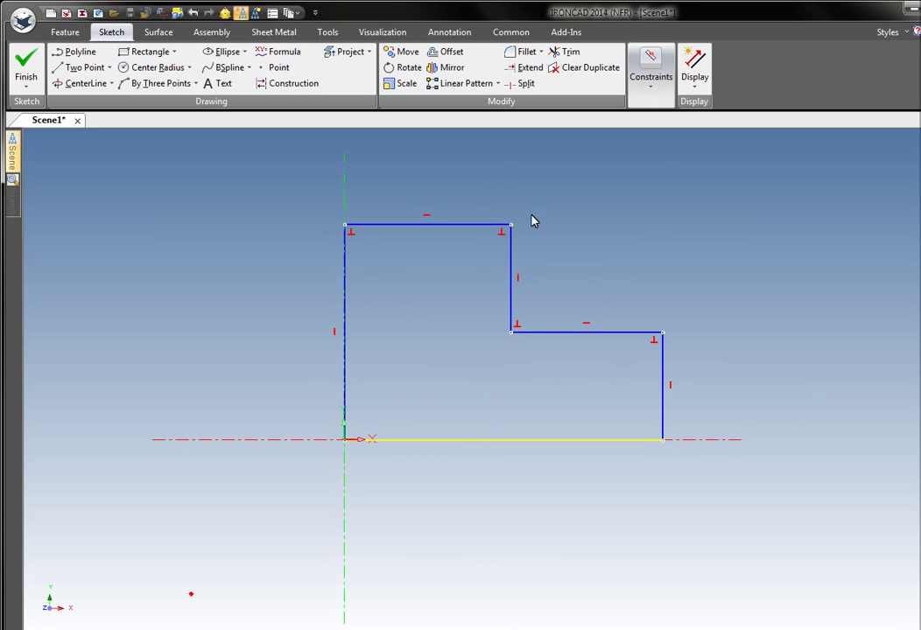
left_click(650, 70)
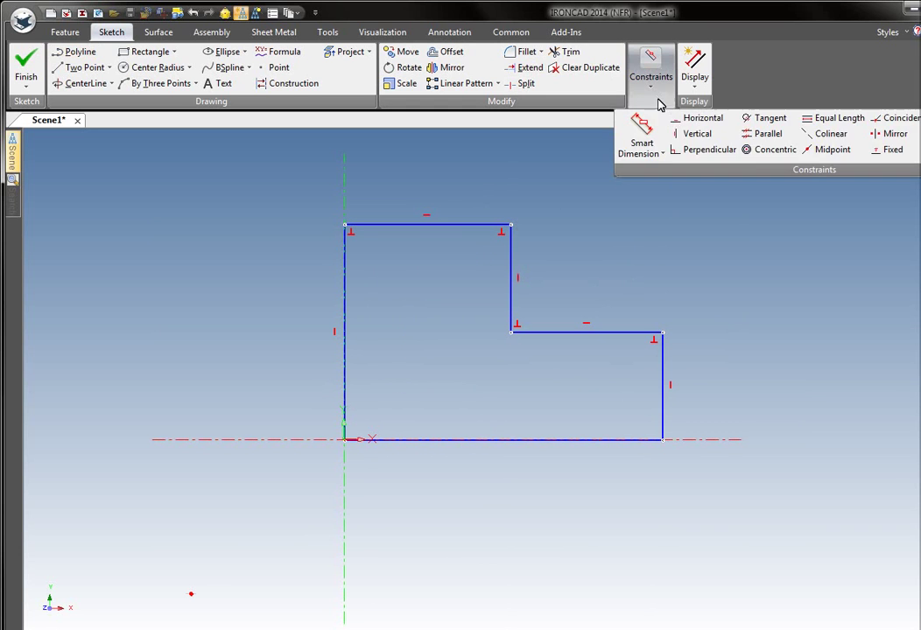
left_click(701, 117)
left_click(524, 439)
left_click(656, 436)
right_click(657, 436)
left_click(679, 460)
left_click(354, 437)
right_click(354, 437)
left_click(388, 465)
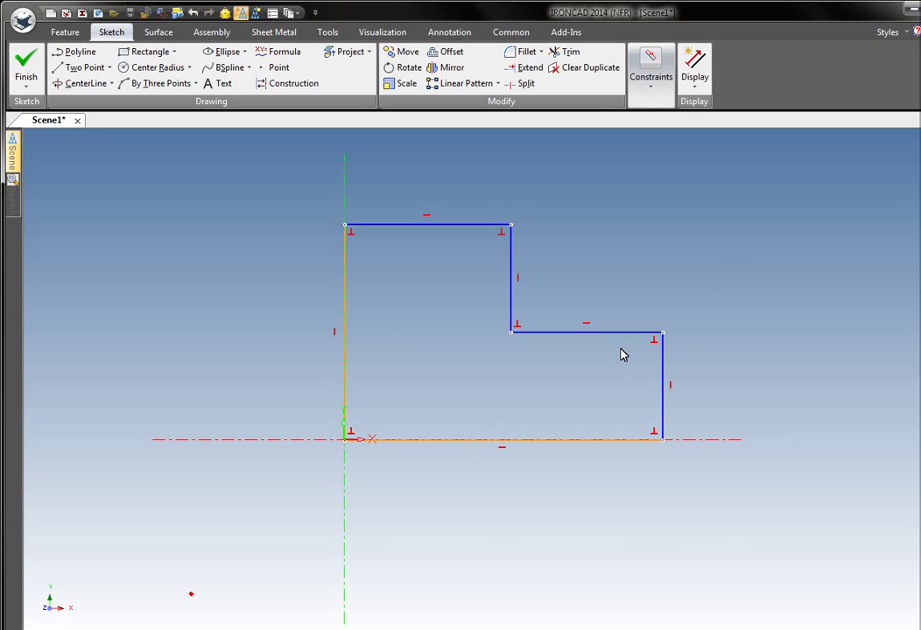
left_click(751, 239)
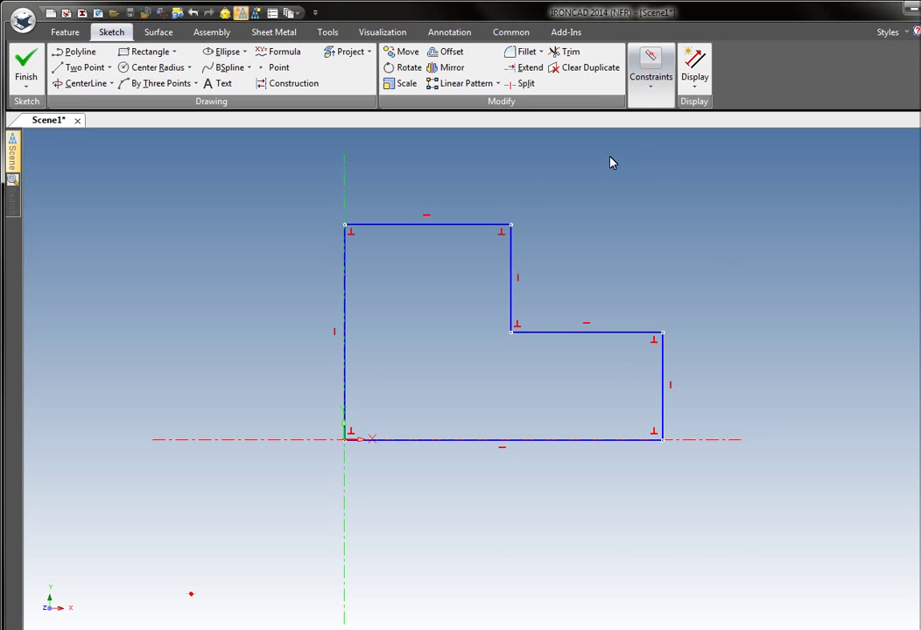
- Add smart dimensions to the profile's top edge, left edge and the vertical edge of the step
left_click(655, 92)
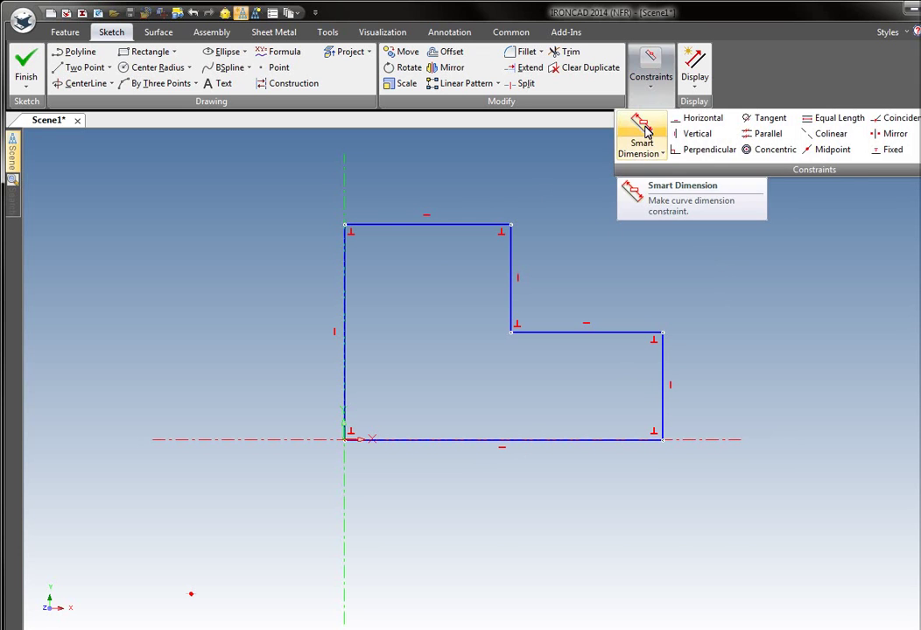
left_click(645, 129)
left_click(393, 224)
key("Return")
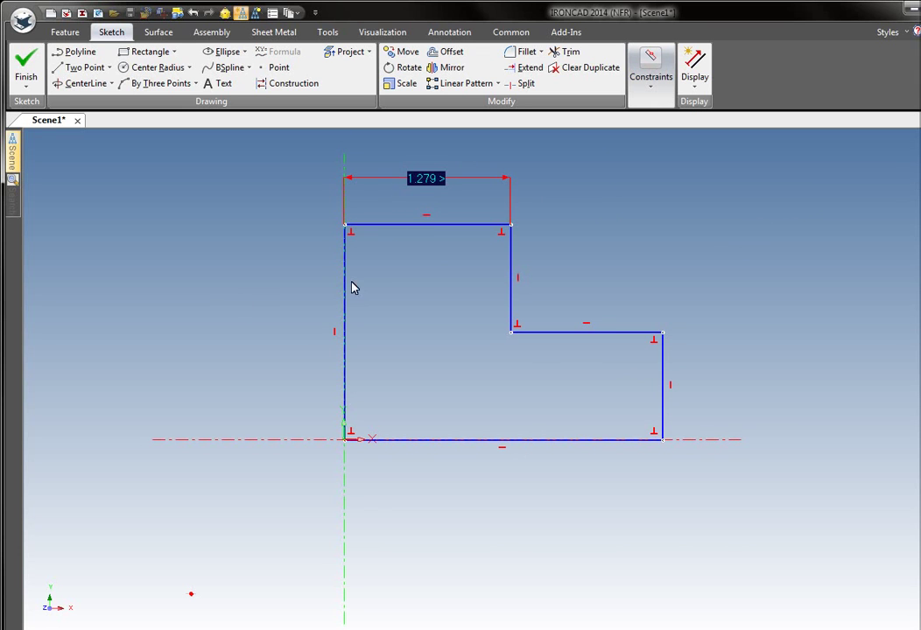
left_click(345, 278)
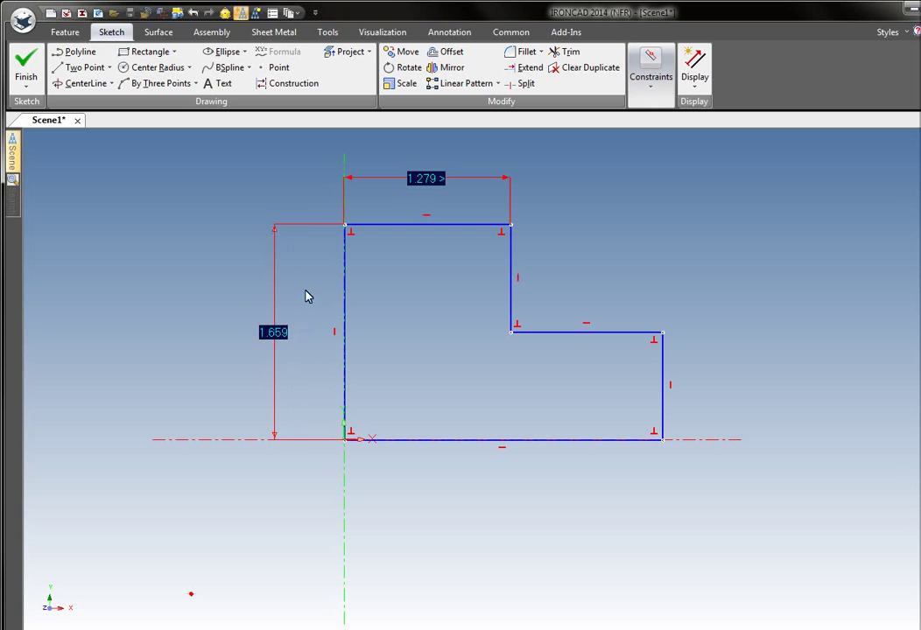
key("Return")
left_click(510, 268)
left_click(575, 266)
key("Return")
- Dimension the step's horizontal edge, the right edge and the bottom edge, adding the last two as unlocked constraints
left_click(626, 336)
left_click(648, 300)
key("Return")
left_click(663, 385)
left_click(715, 386)
left_click(596, 337)
left_click(544, 441)
left_click(550, 480)
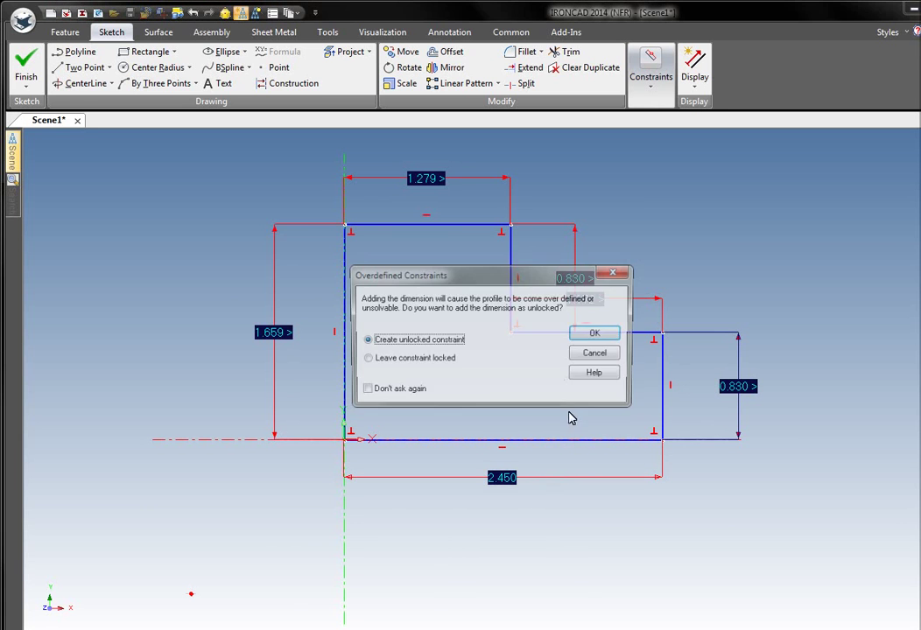
left_click(598, 394)
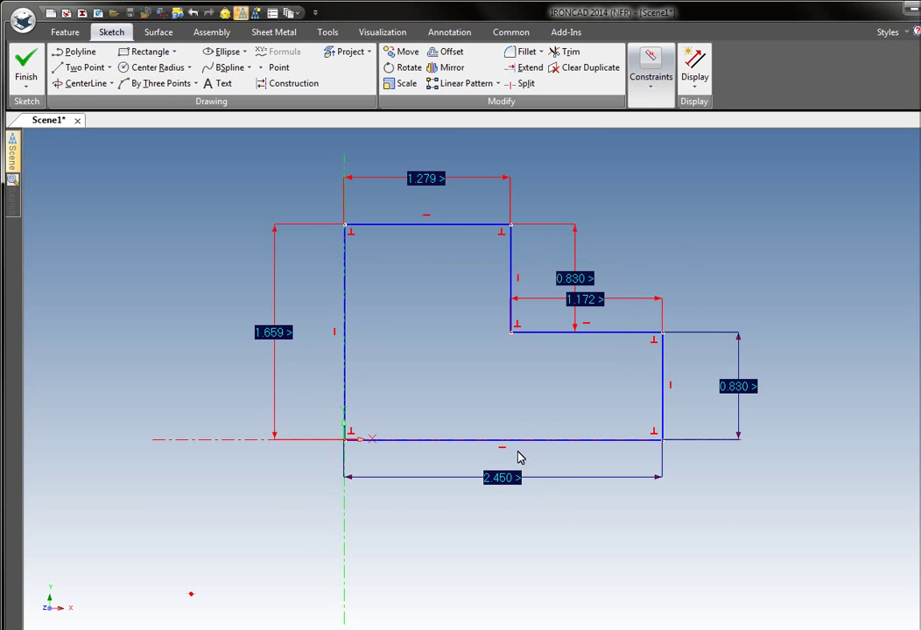
- Move the step's horizontal dimension above the profile, level with the top edge's dimension
left_click(429, 439)
left_click(375, 231)
mouse_move(586, 299)
left_mouse_down()
mouse_move(596, 302)
mouse_move(613, 226)
mouse_move(602, 187)
mouse_move(576, 184)
left_mouse_up()
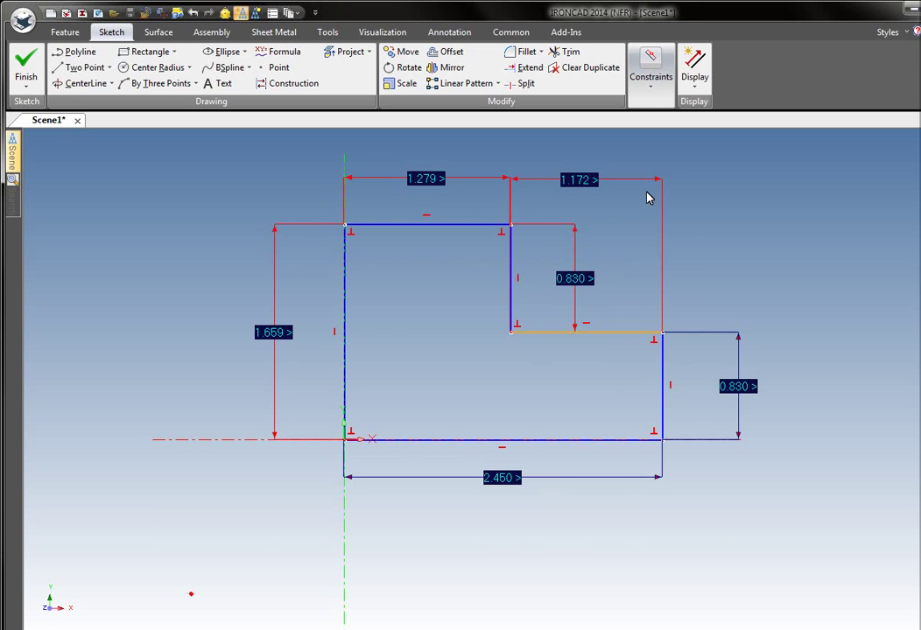
left_click(716, 201)
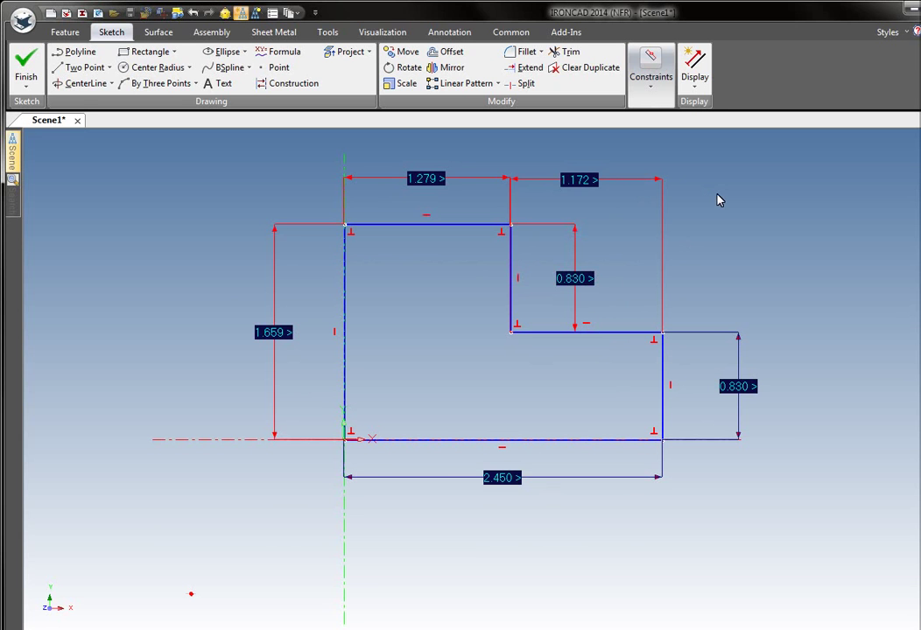
- Finish the L-shaped sketch, shorten the resulting extrusion into a compact block, and face its L-shaped side
right_click(242, 173)
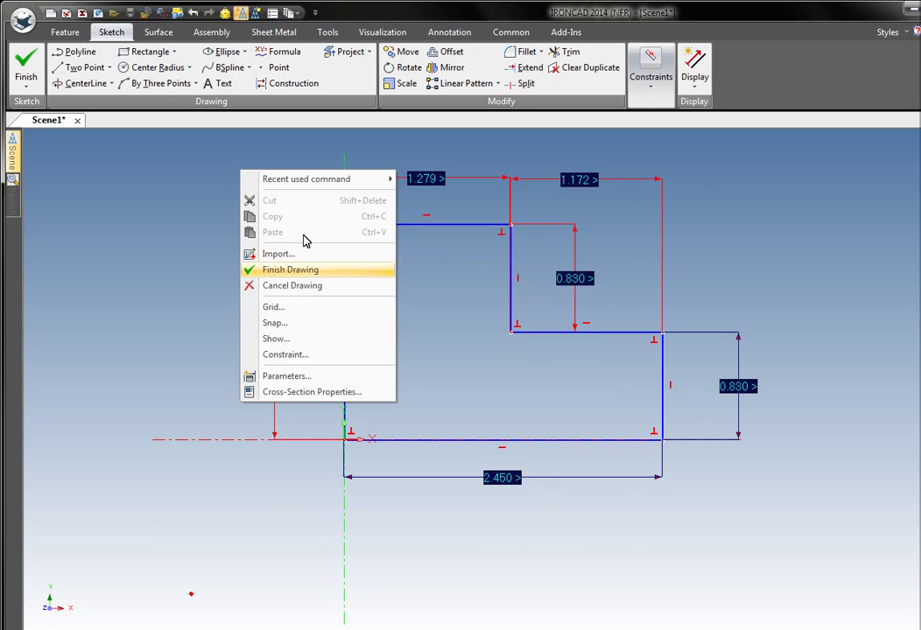
key("Return")
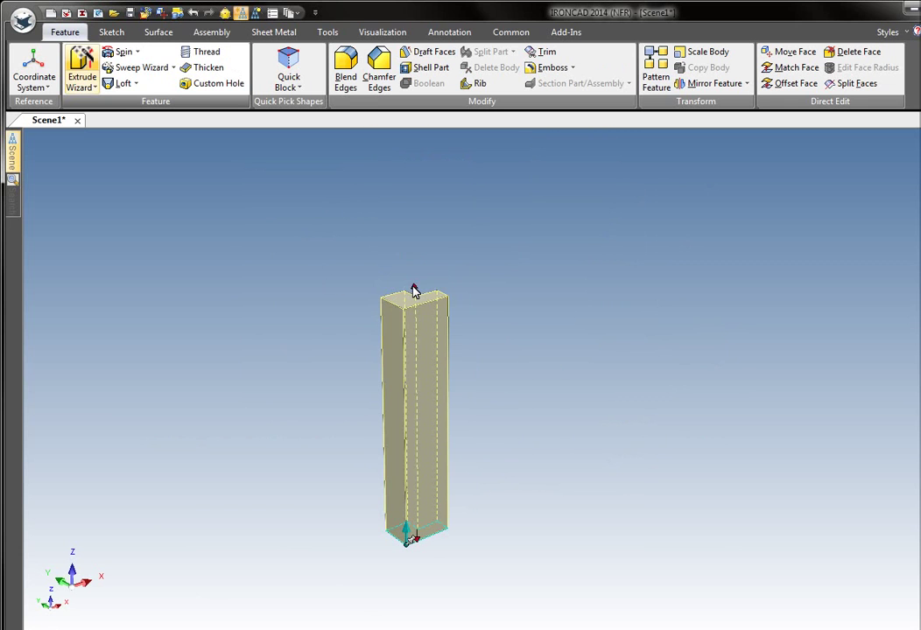
left_click_drag(444, 462, 304, 438)
left_click(294, 417)
middle_click_drag(269, 257, 271, 341)
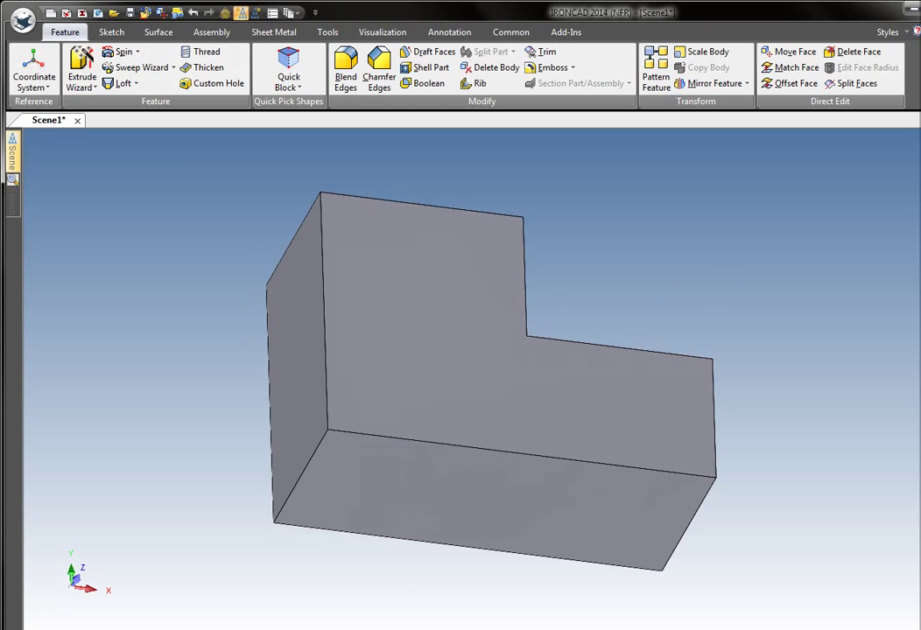
middle_click_drag(625, 615, 334, 382)
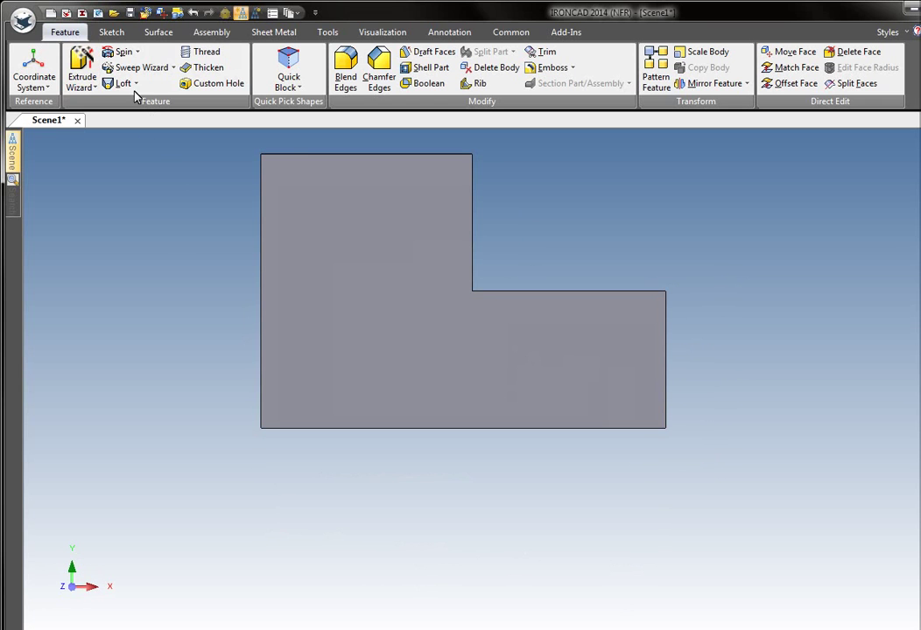
- Save the scene as Part1, replacing the existing file
left_click(129, 12)
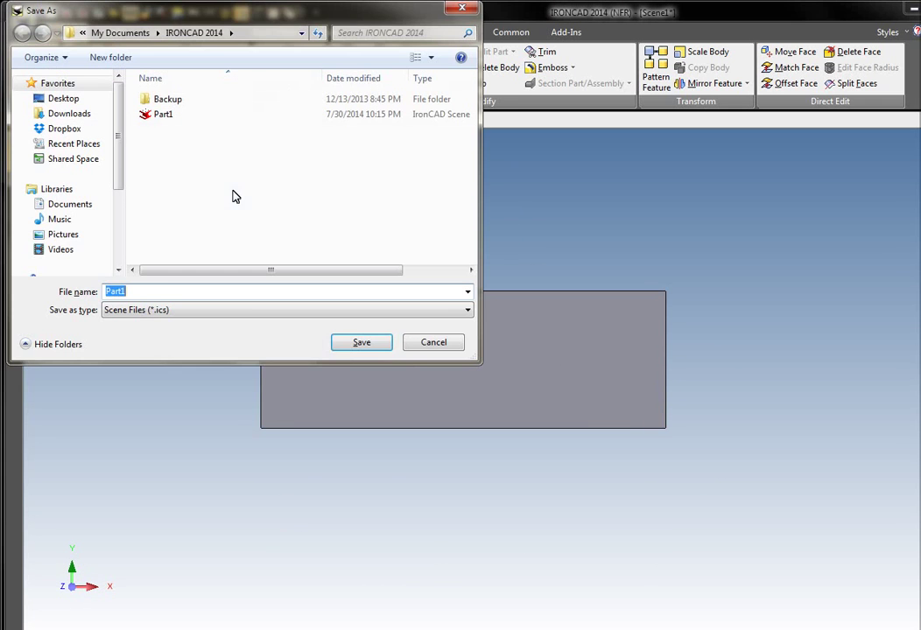
left_click(345, 343)
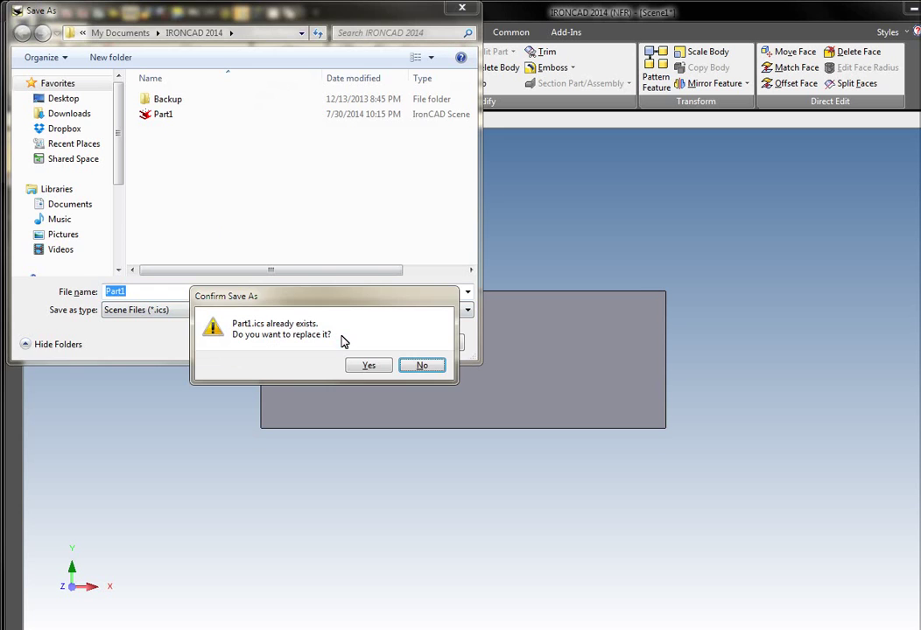
left_click(364, 369)
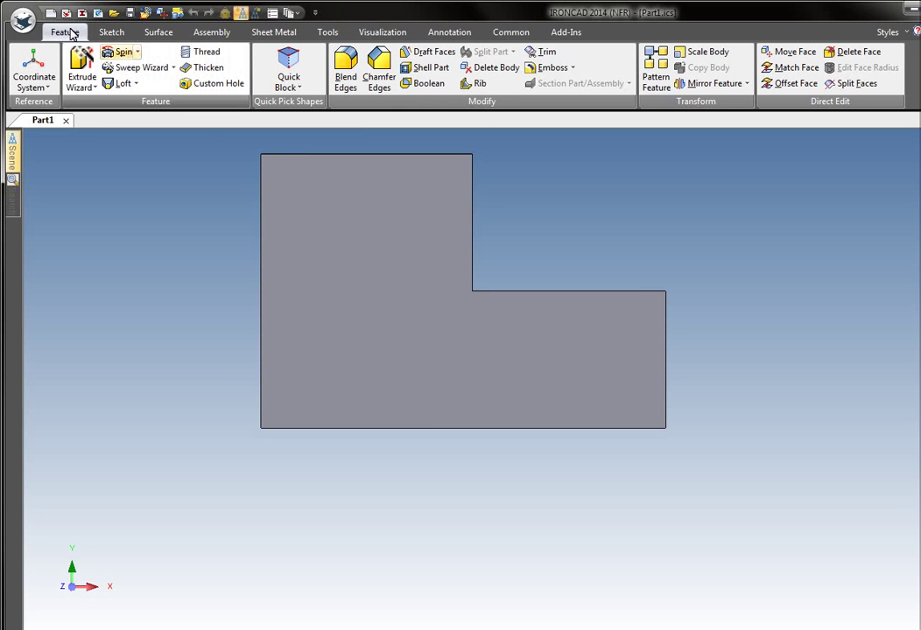
- Create a new drawing from the ANSI (English) C Size Continuation template
left_click(51, 12)
left_click(61, 82)
left_click(185, 64)
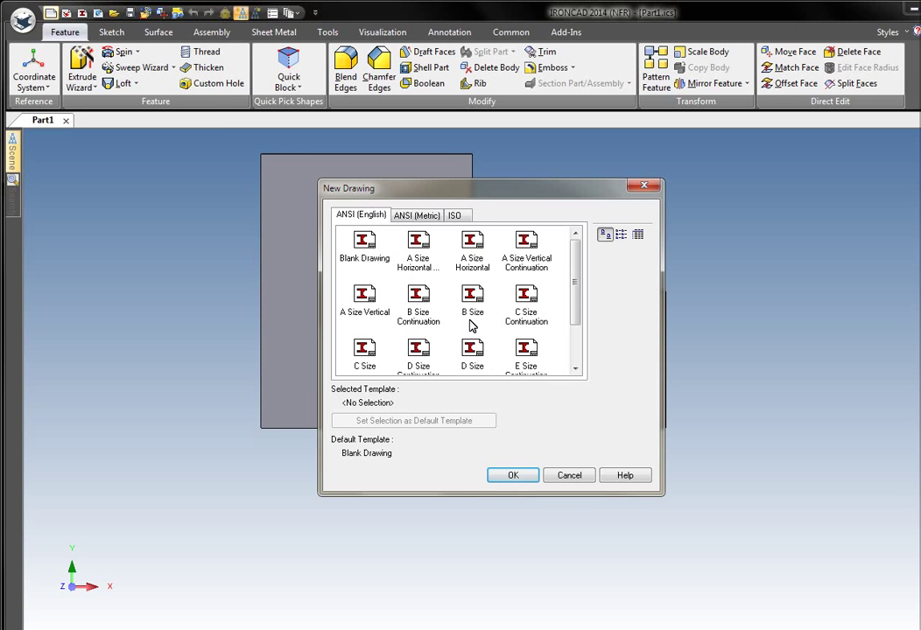
left_click(526, 308)
left_click(525, 477)
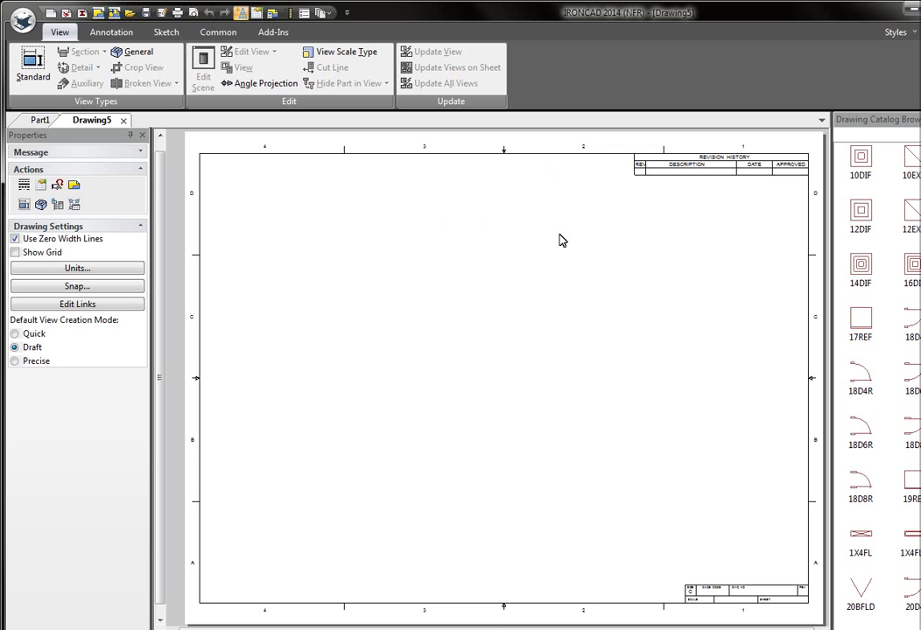
- Insert standard top, front and right views of the saved part with automatic scale
left_click(30, 66)
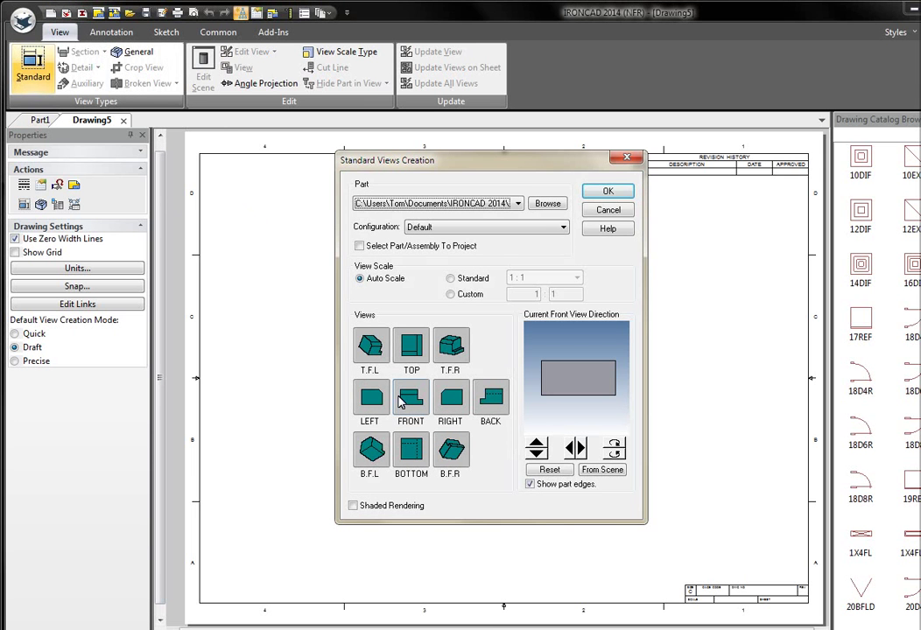
left_click(411, 345)
left_click(451, 398)
left_click(607, 191)
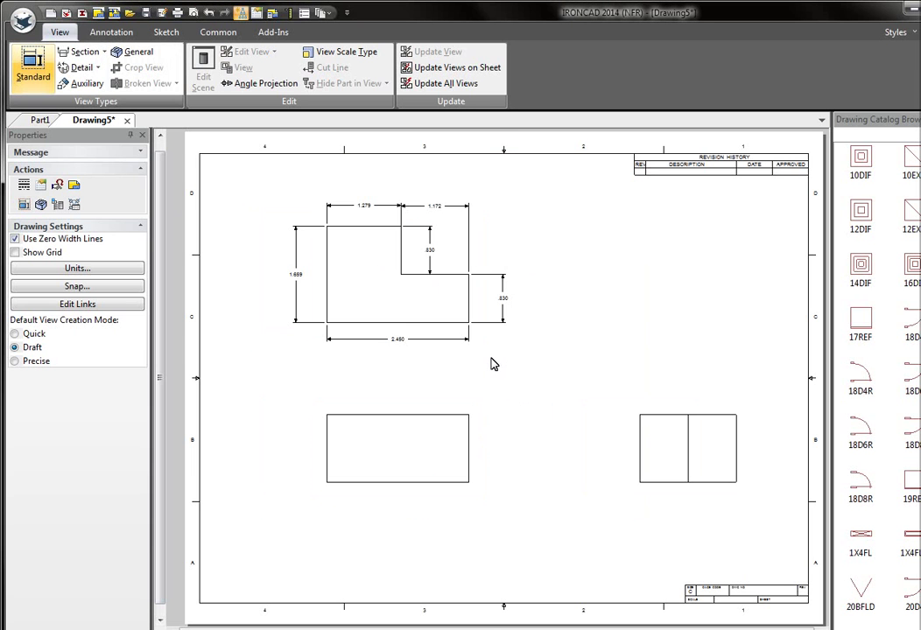
scroll(516, 356, "up", 4)
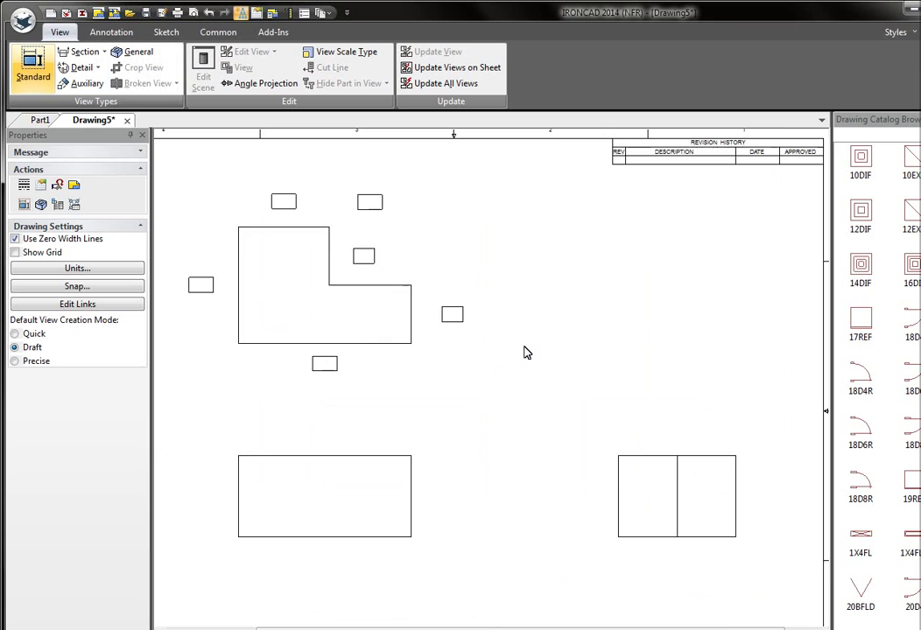
scroll(525, 356, "up", 2)
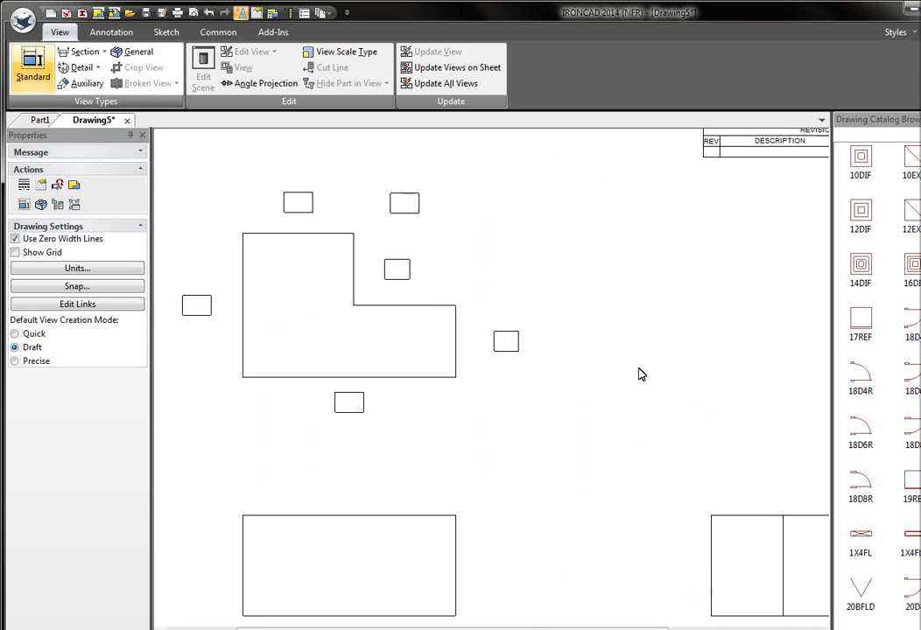
middle_click_drag(619, 278, 686, 302)
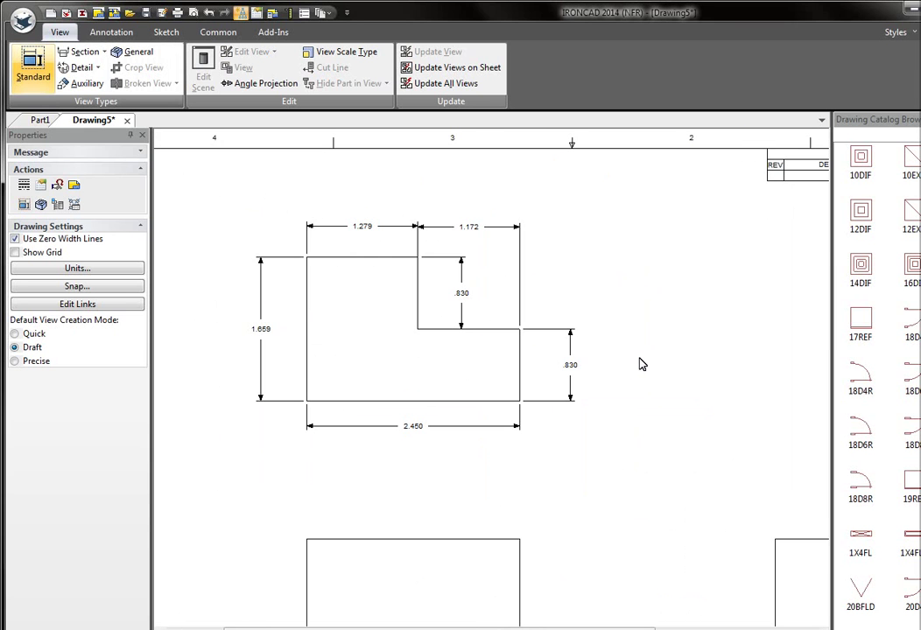
left_click(418, 431)
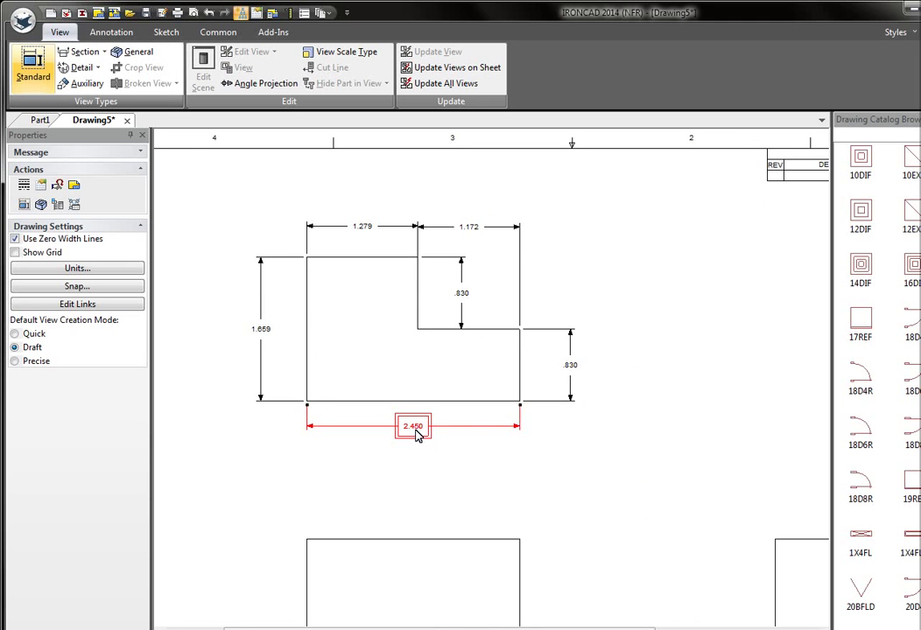
left_click(492, 414)
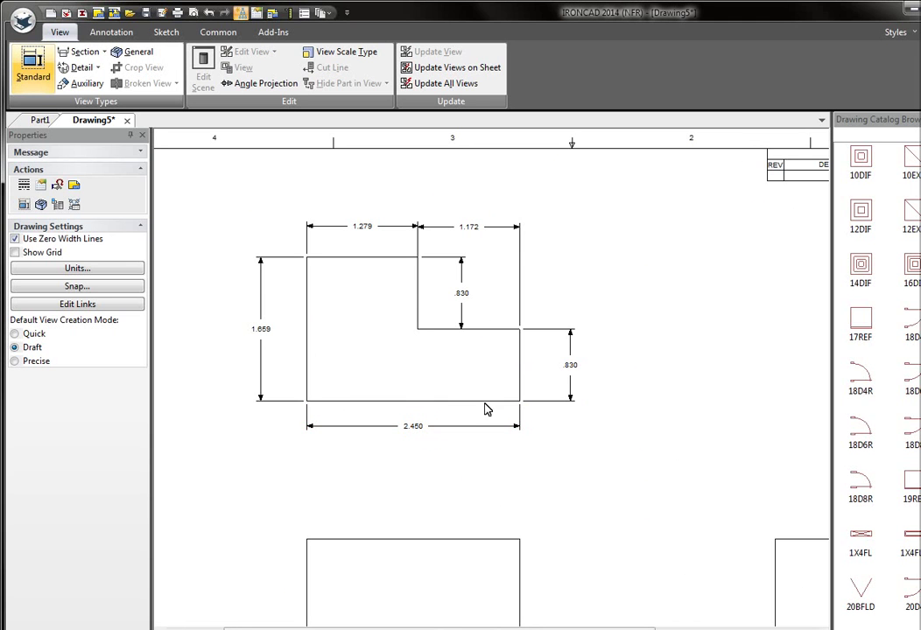
left_click(425, 428)
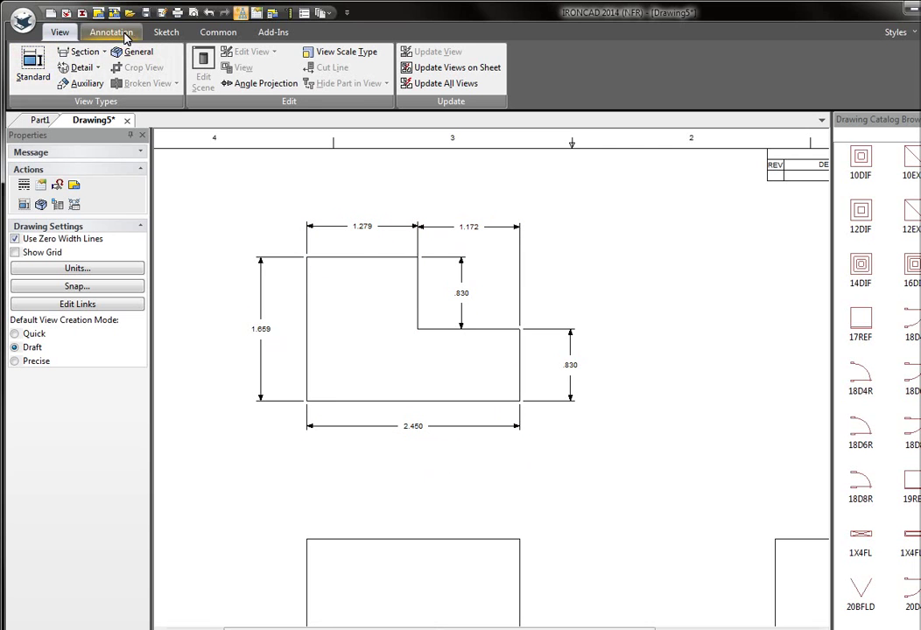
- Add smart dimensions for the front view's width above it and its height beside the left edge
left_click(120, 33)
left_click(50, 52)
left_click(333, 544)
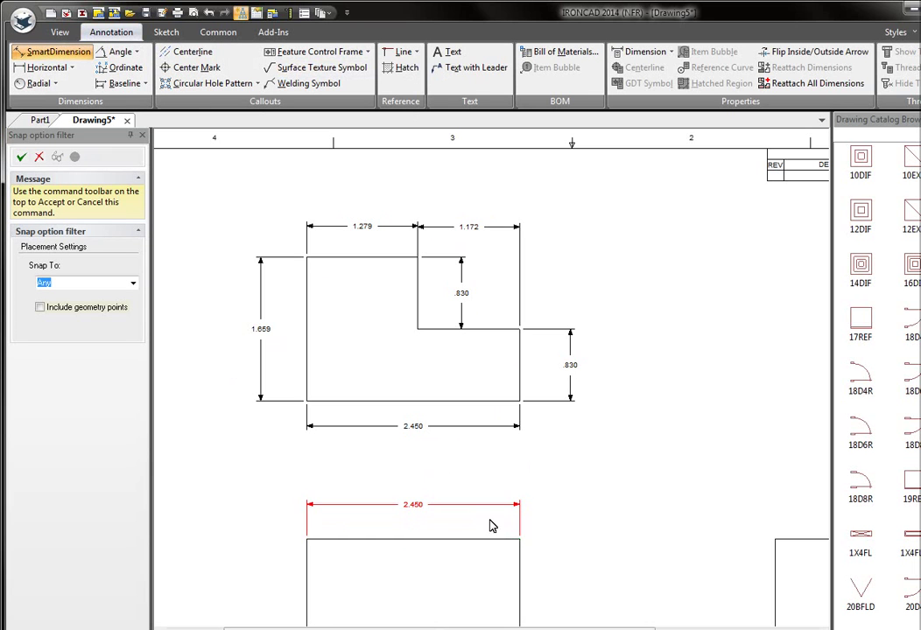
left_click(578, 498)
scroll(380, 376, "down", 3)
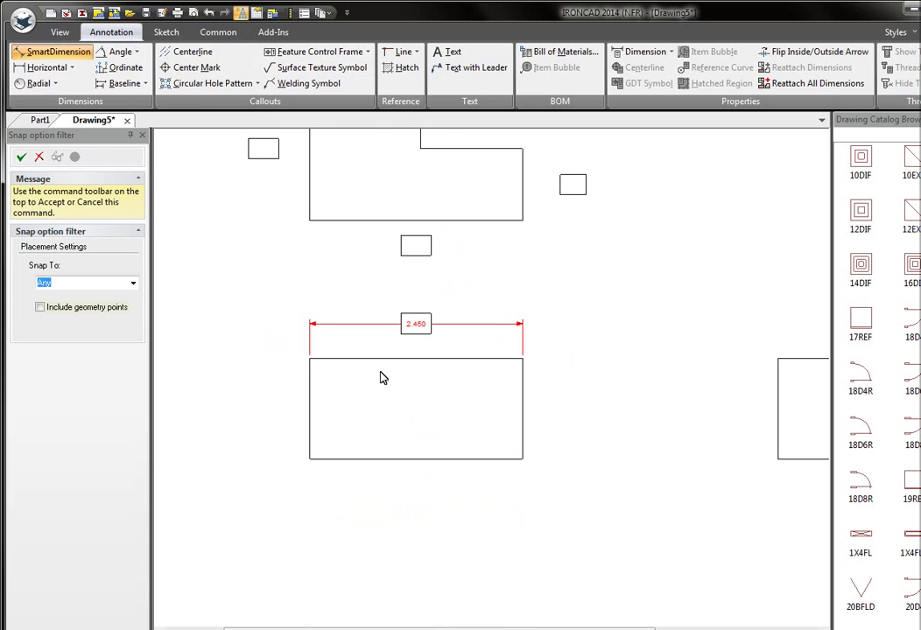
left_click(310, 378)
left_click(267, 418)
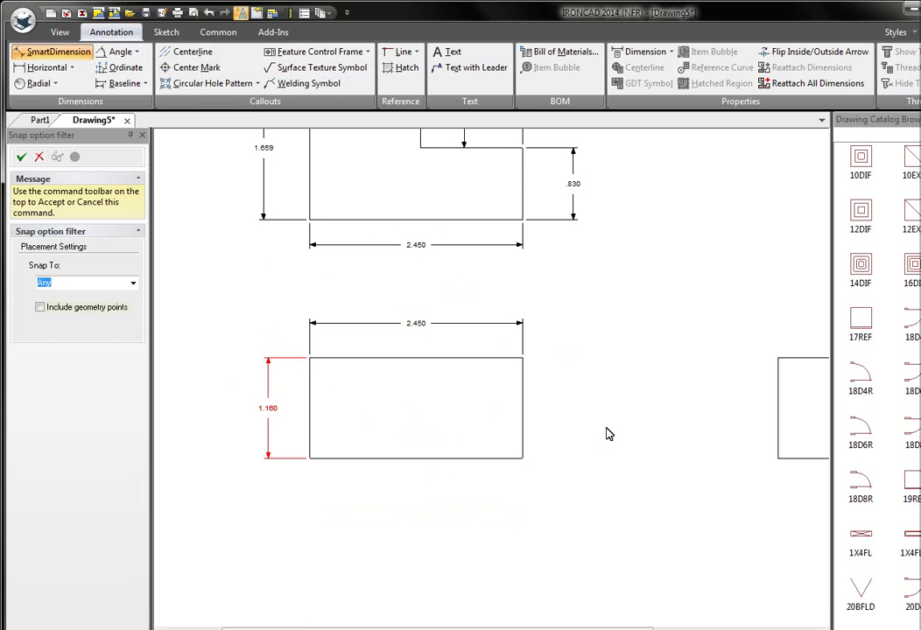
key("Escape")
- Try to change the overall width dimension below the top view to 3 and update all views
scroll(608, 376, "down", 1)
middle_click_drag(609, 372, 602, 460)
left_click(418, 420)
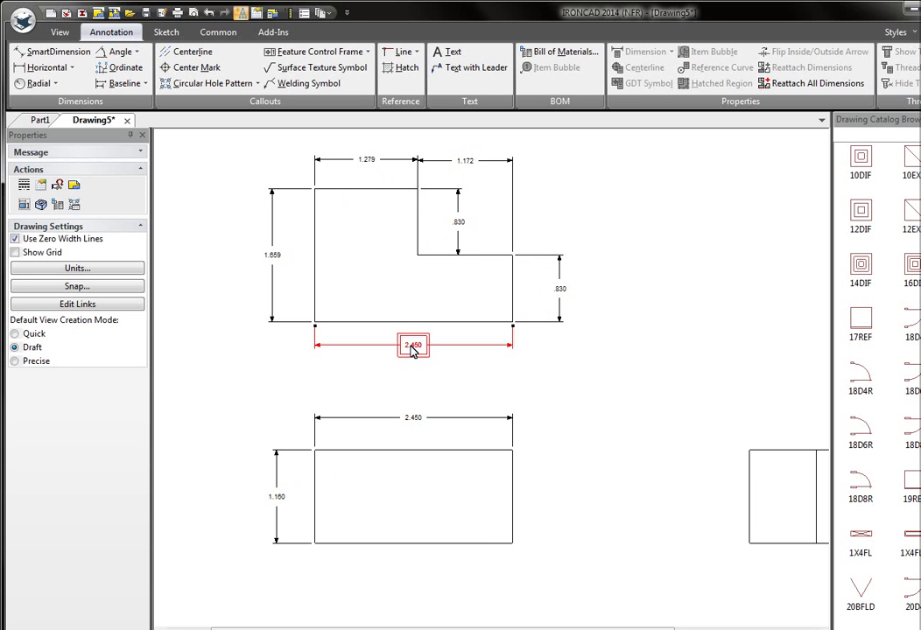
right_click(412, 344)
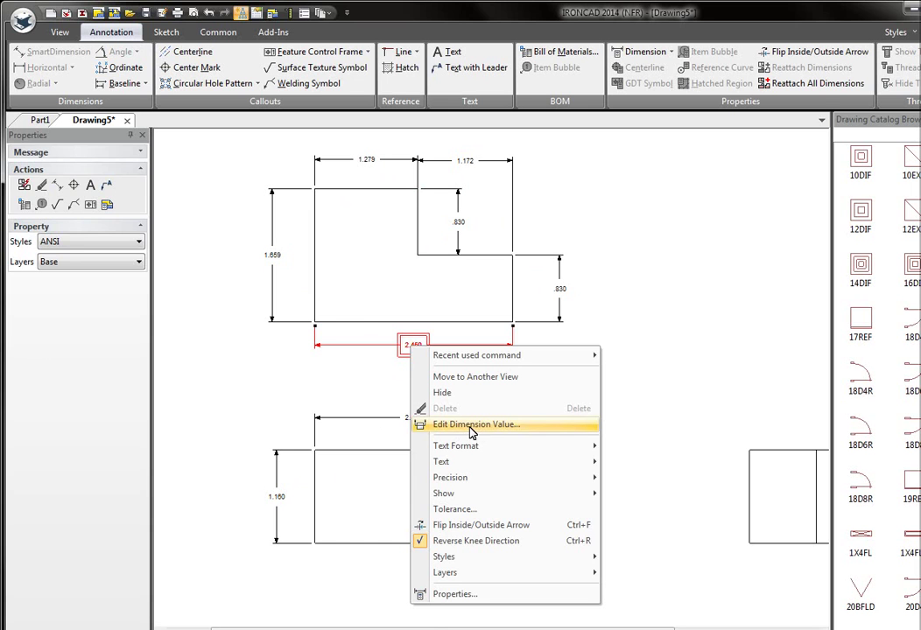
left_click(470, 433)
double_click(411, 322)
type("3")
left_click(574, 328)
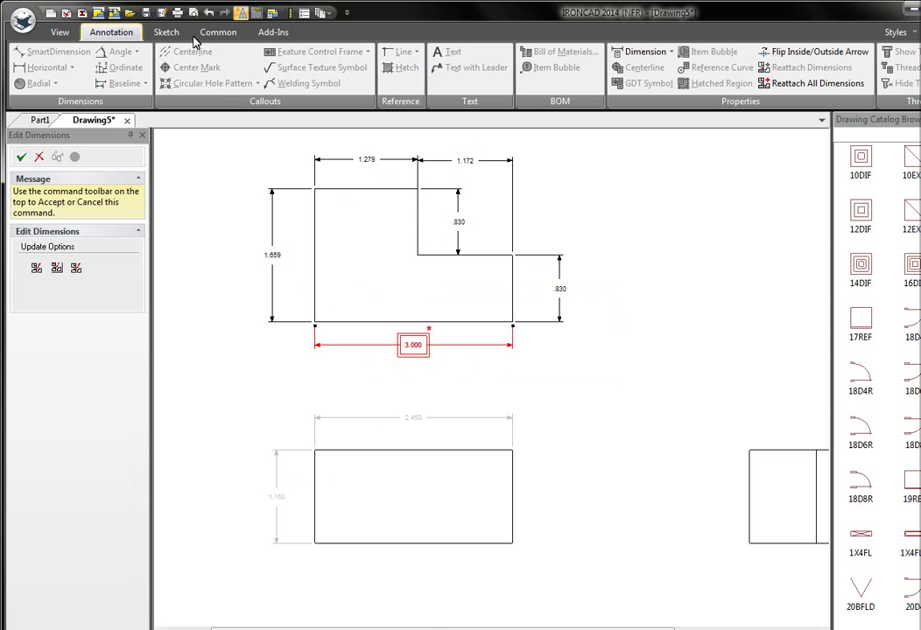
left_click(63, 35)
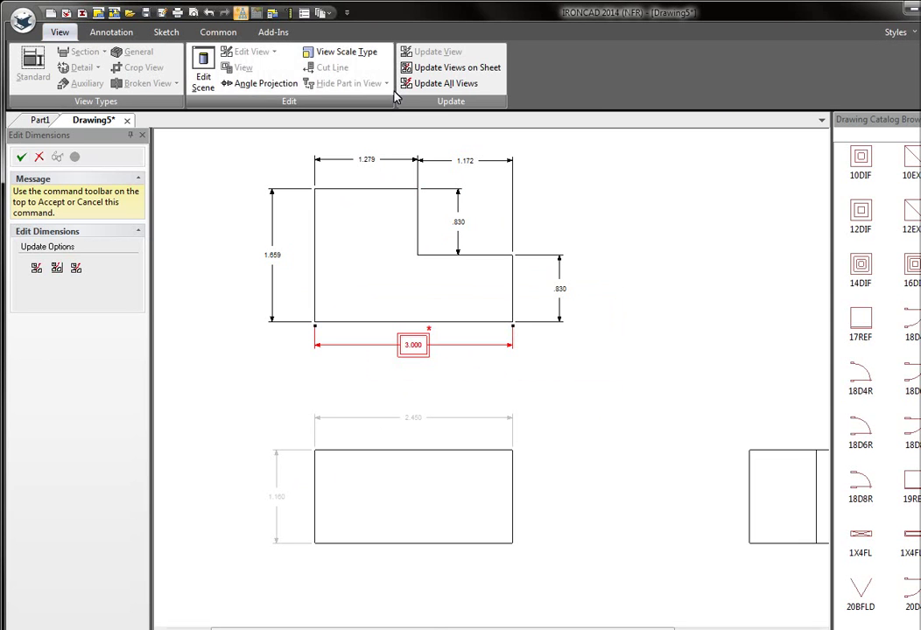
left_click(442, 84)
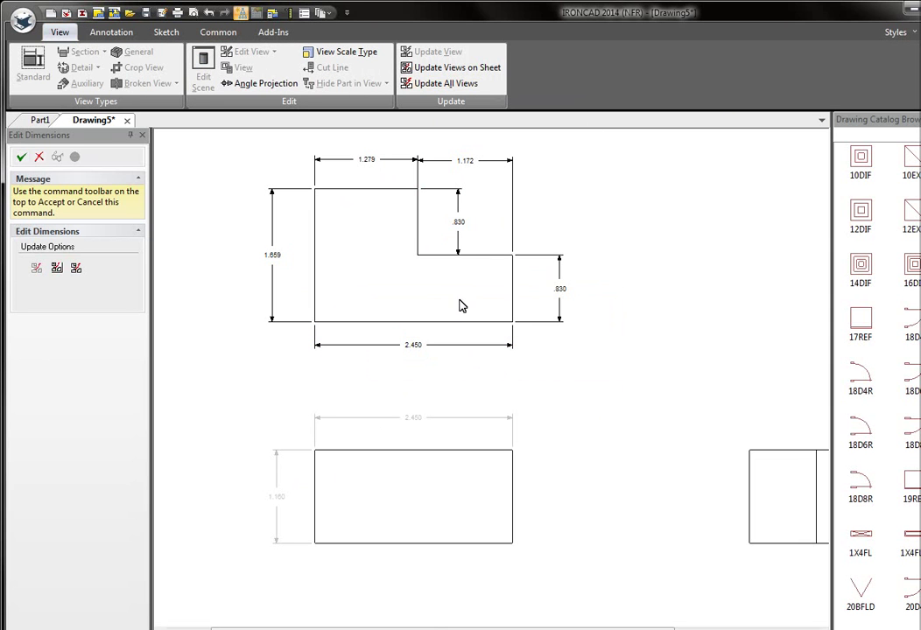
- Retry an overall width of 3 on the top view's lower dimension and update all views again
double_click(427, 349)
type("3")
left_click(590, 325)
left_click(442, 84)
- Set the top view's upper-right width dimension, across the notch, to 3 and update the views
left_click(414, 351)
left_click(430, 279)
left_click(474, 167)
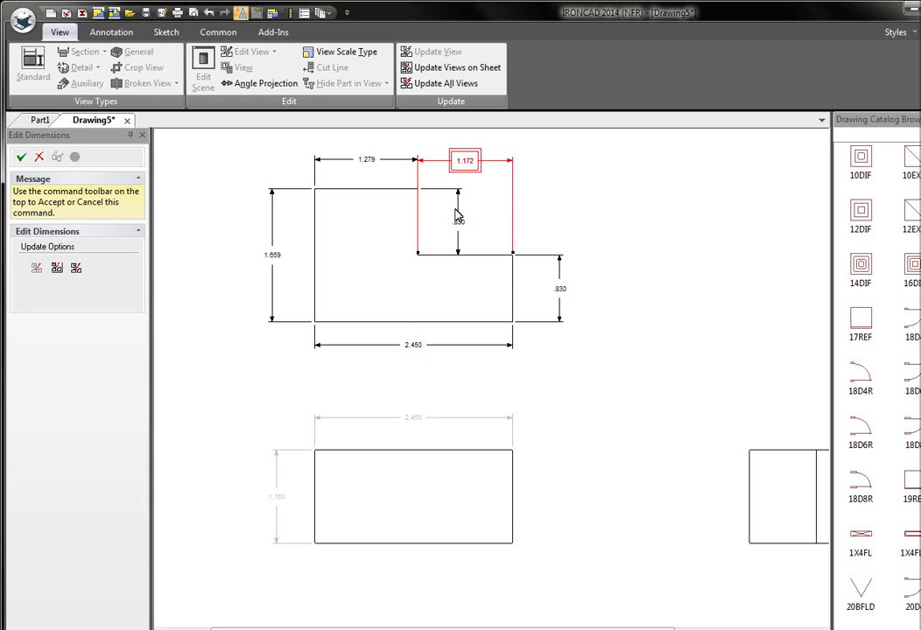
left_click(414, 348)
double_click(466, 162)
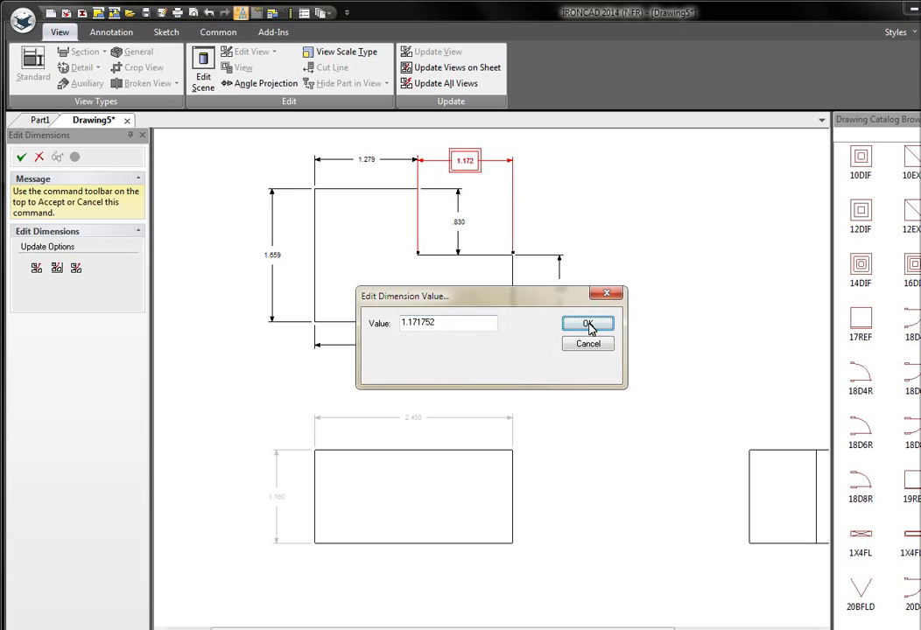
type("3")
left_click(587, 323)
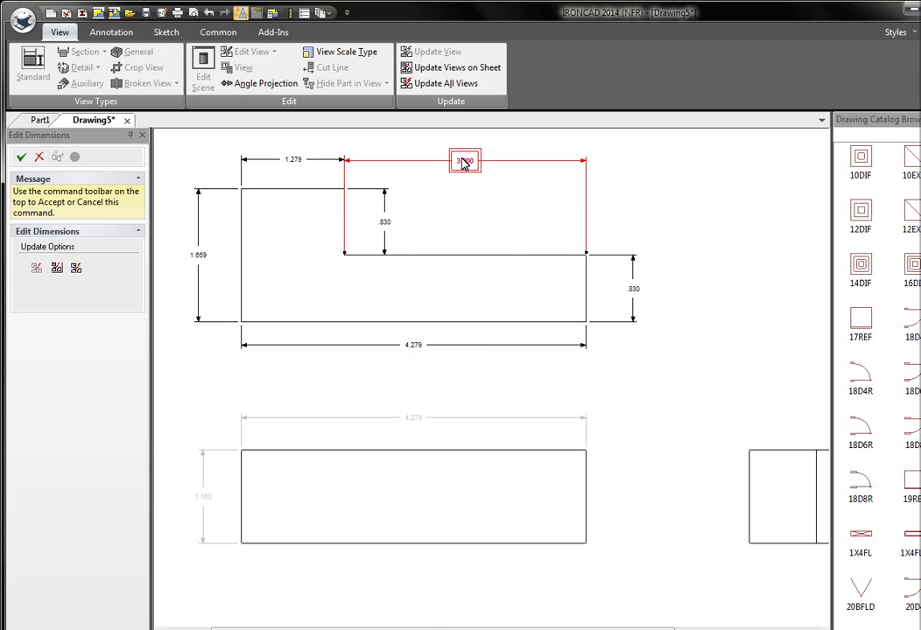
- Switch to Part1 and delete the overall length and right-edge height dimensions from the L-shaped sketch
left_click(39, 120)
scroll(561, 302, "down", 2)
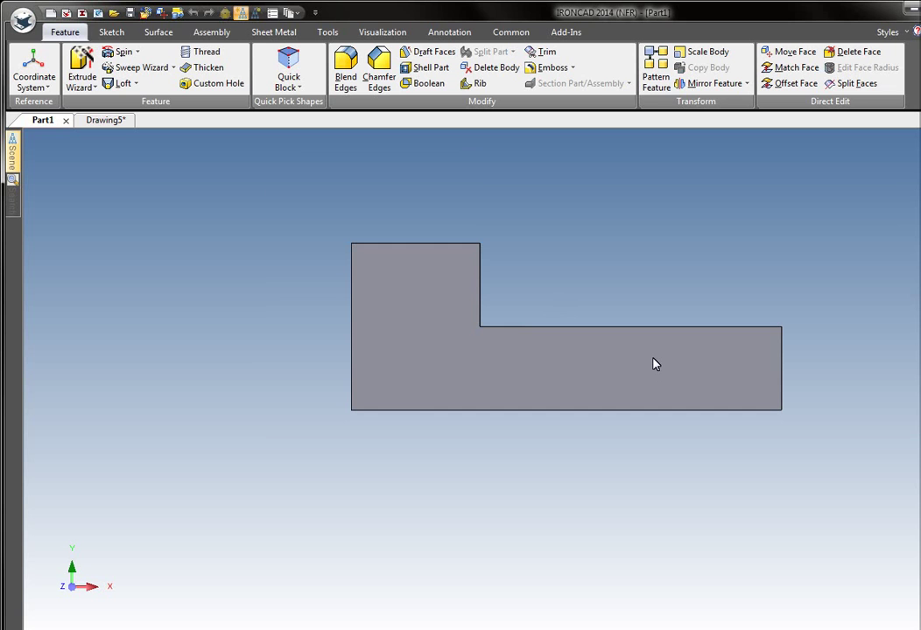
left_click(556, 349)
left_click(556, 349)
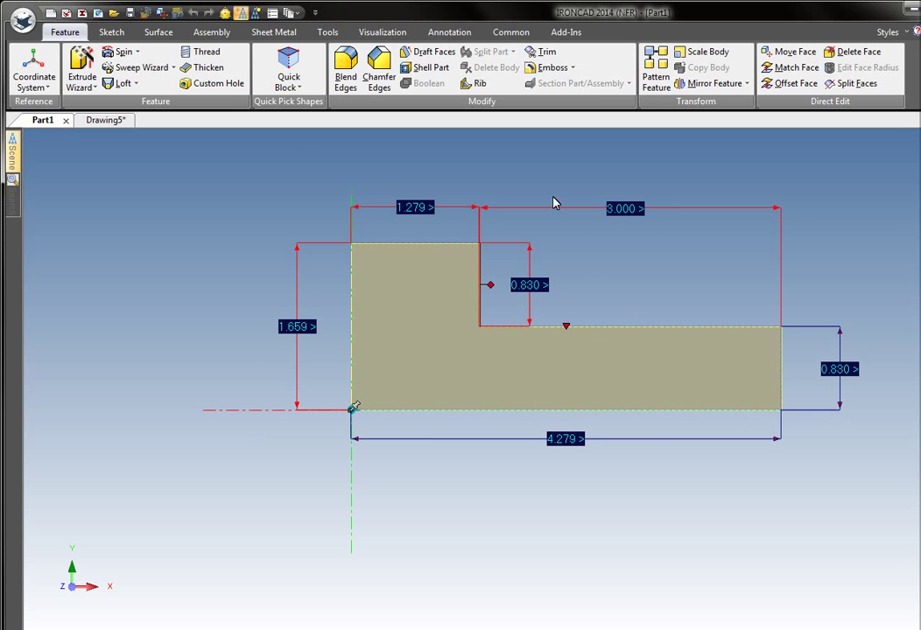
right_click(569, 441)
left_click(581, 478)
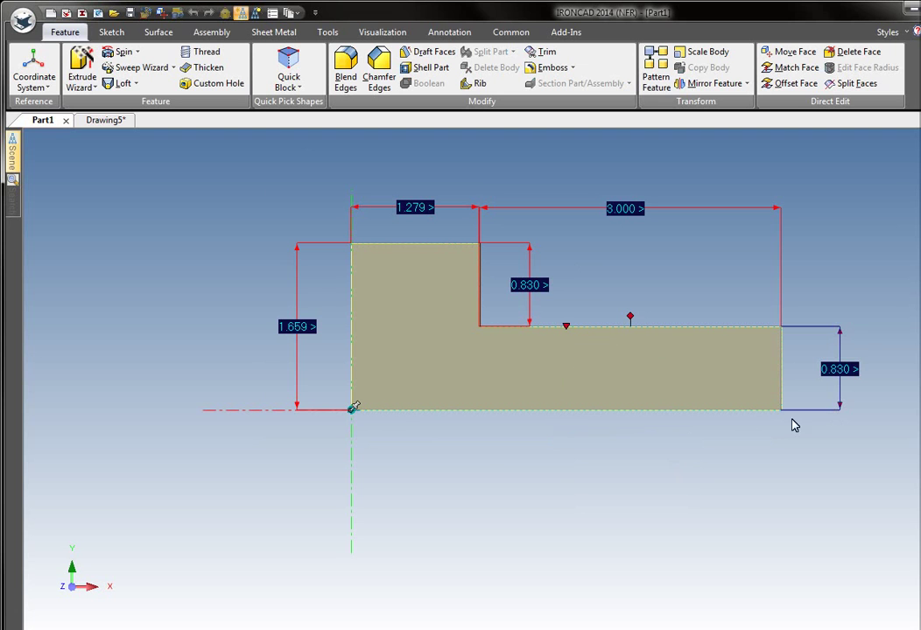
right_click(837, 374)
left_click(870, 407)
left_click(863, 325)
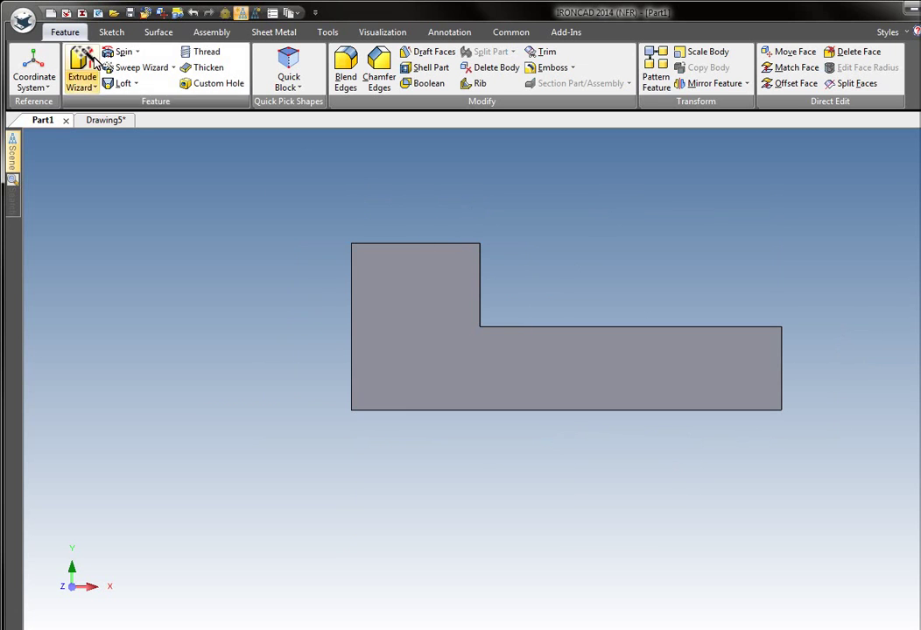
- Return to the drawing, update all views, and delete the two disassociated point-to-point dimensions of the top view
left_click(105, 120)
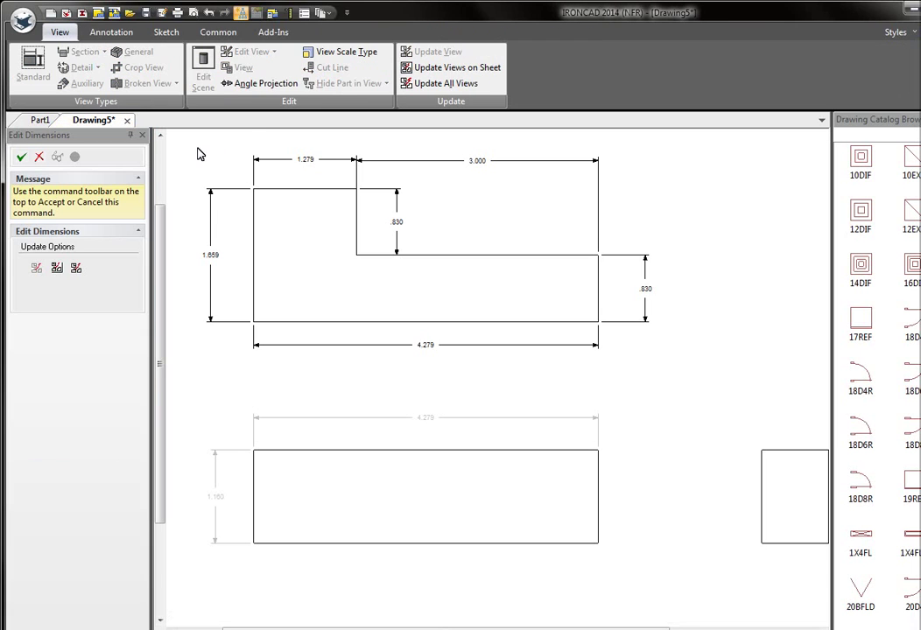
left_click(446, 83)
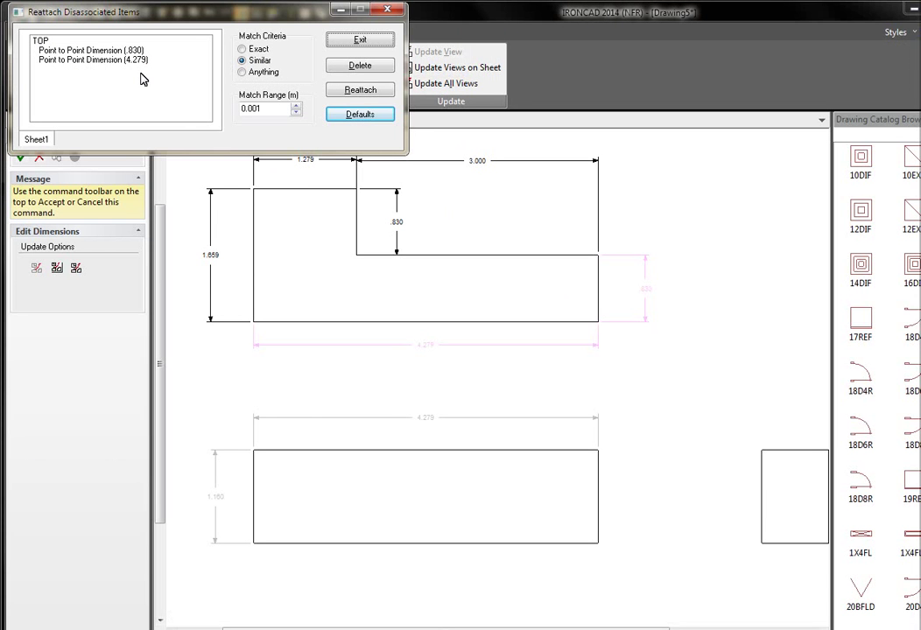
left_click(112, 50)
left_click(126, 61, "shift")
left_click(364, 66)
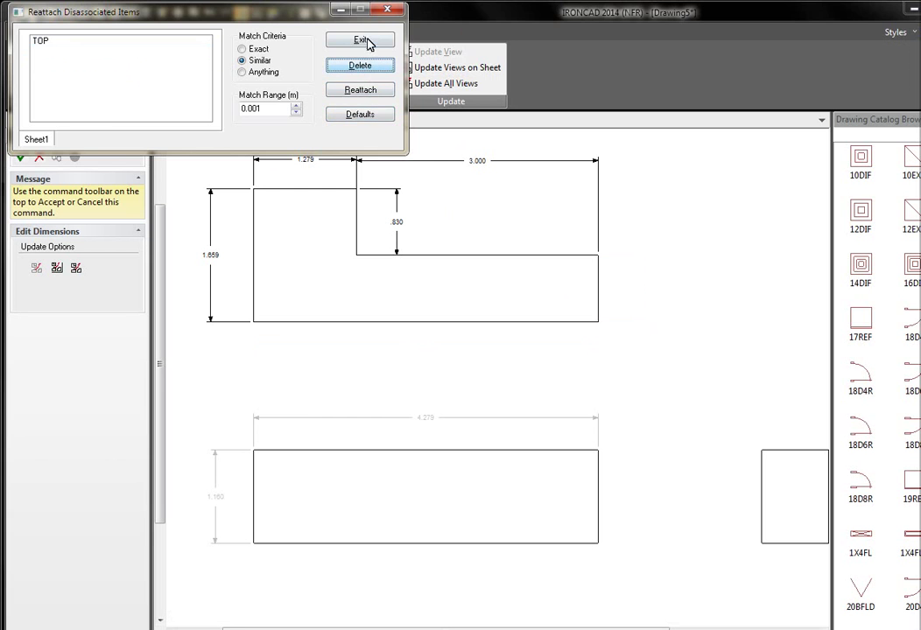
left_click(360, 40)
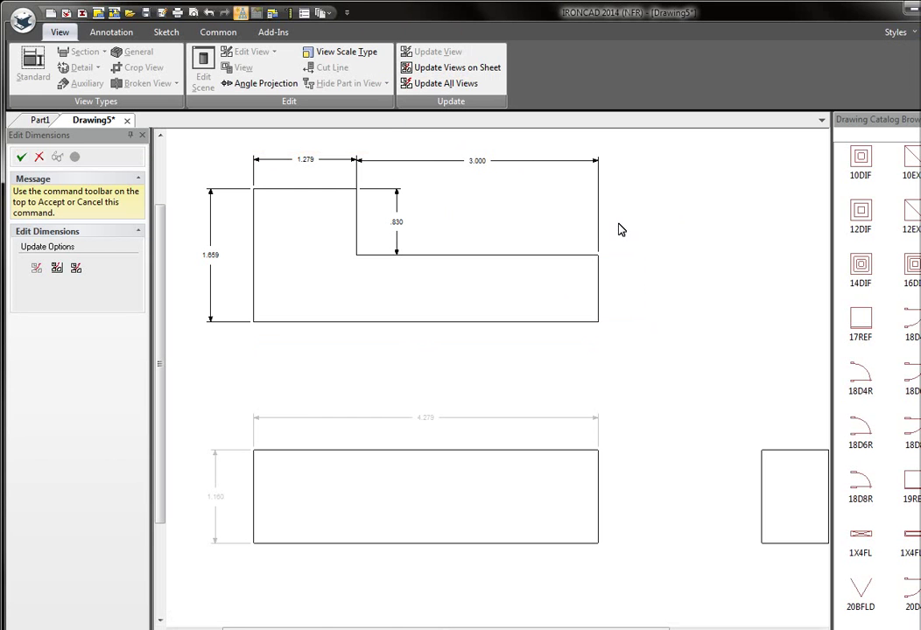
- Set the top view's notch height dimension to 1 and its overall height dimension to 2
left_click(404, 226)
double_click(404, 226)
left_click_drag(448, 323, 304, 304)
type("1")
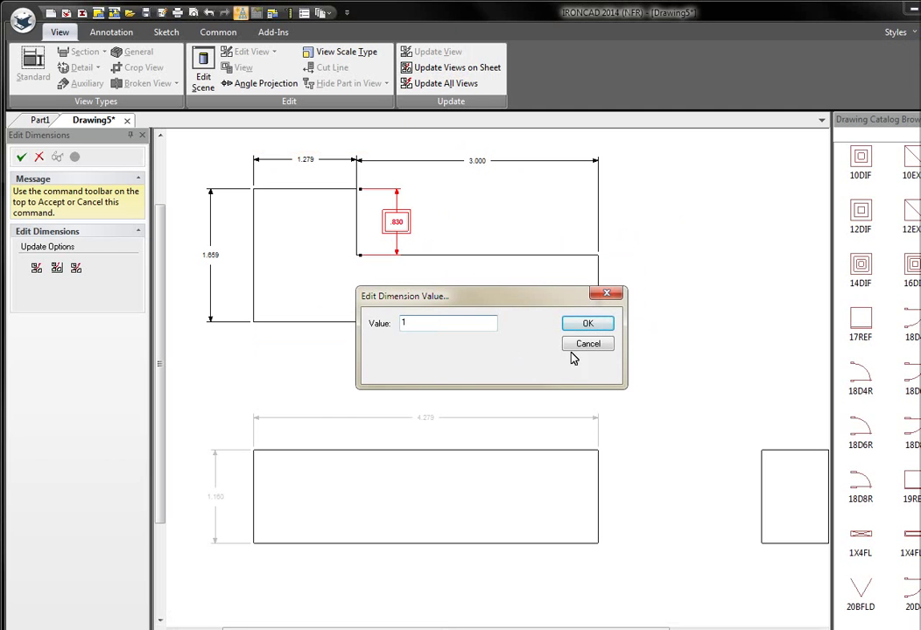
left_click(588, 324)
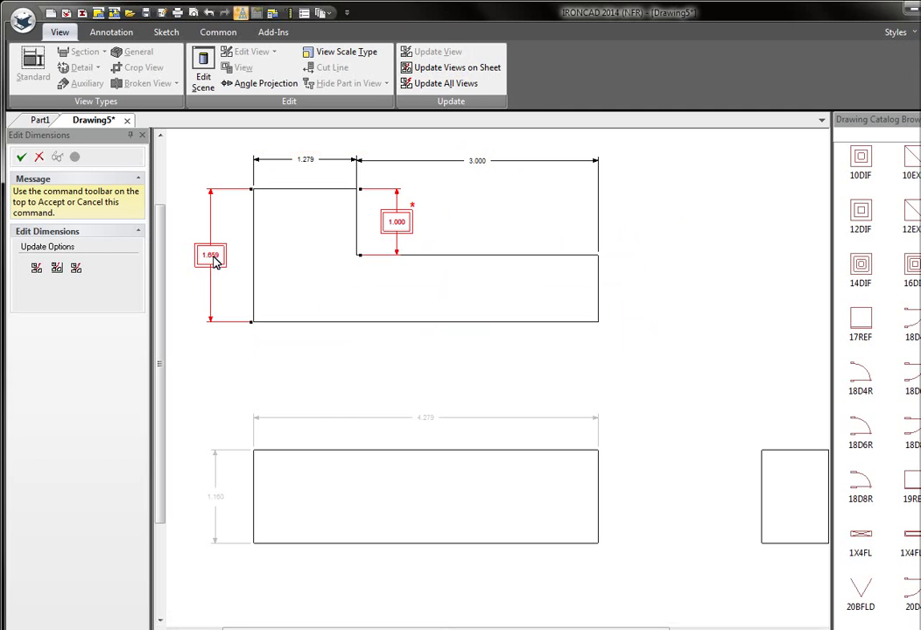
double_click(214, 256)
left_click_drag(496, 323, 291, 290)
type("2")
left_click(585, 324)
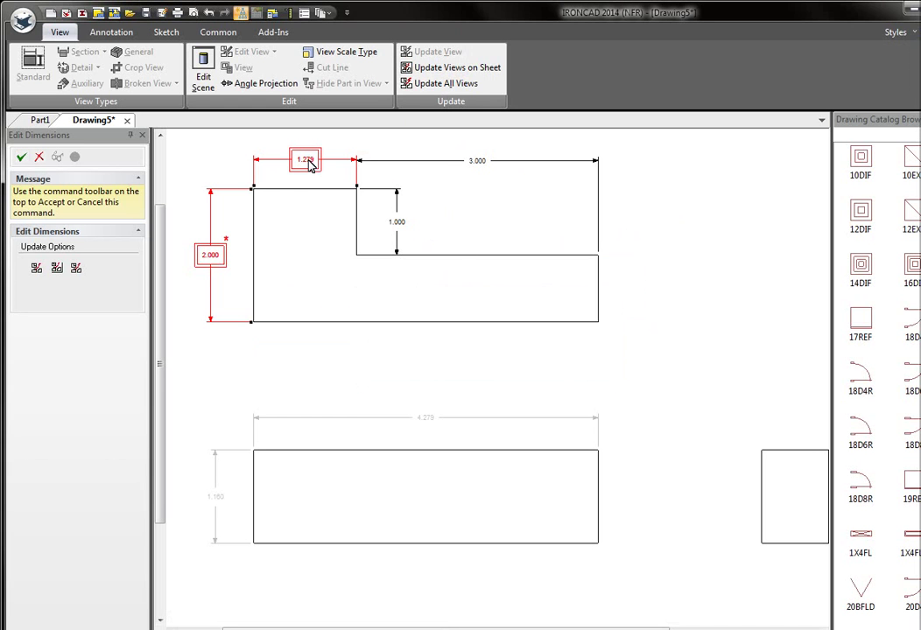
- Set the top view's upper-left width dimension to 1.25 and update all views
double_click(309, 166)
left_click_drag(442, 323, 314, 301)
type("1.25")
left_click(588, 325)
left_click(459, 84)
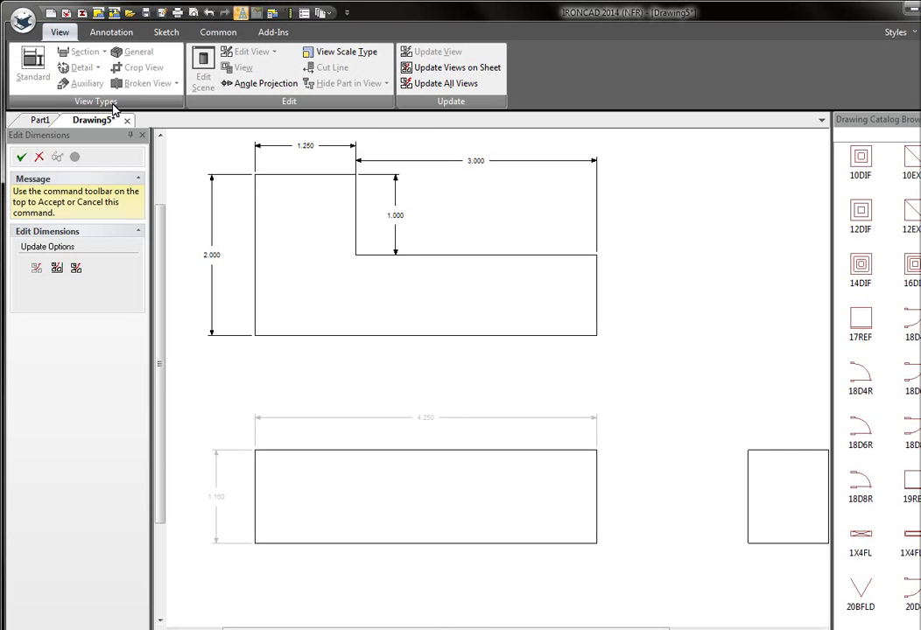
- Check the L-shaped block's shape in Part1 and return to the drawing
left_click(41, 119)
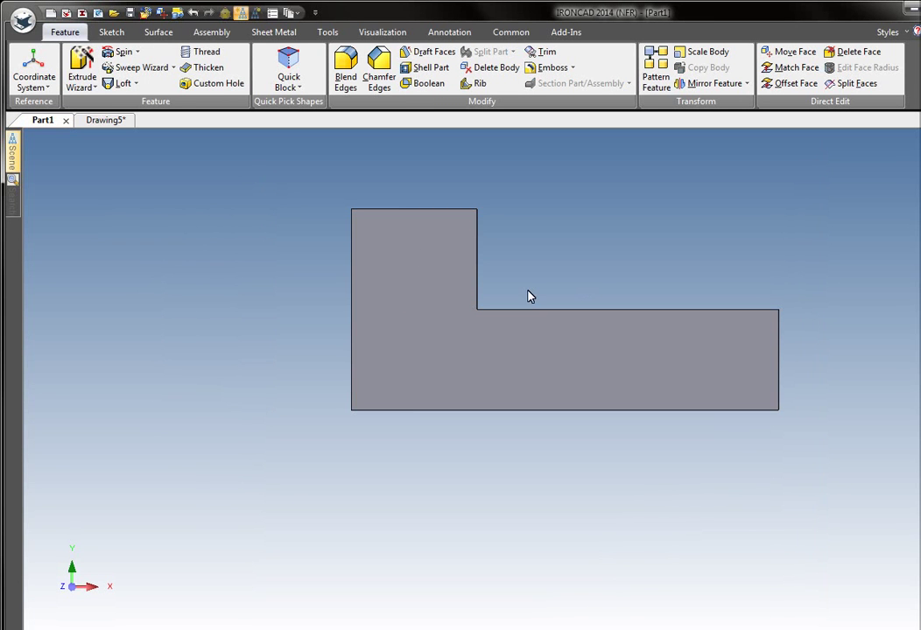
left_click(104, 121)
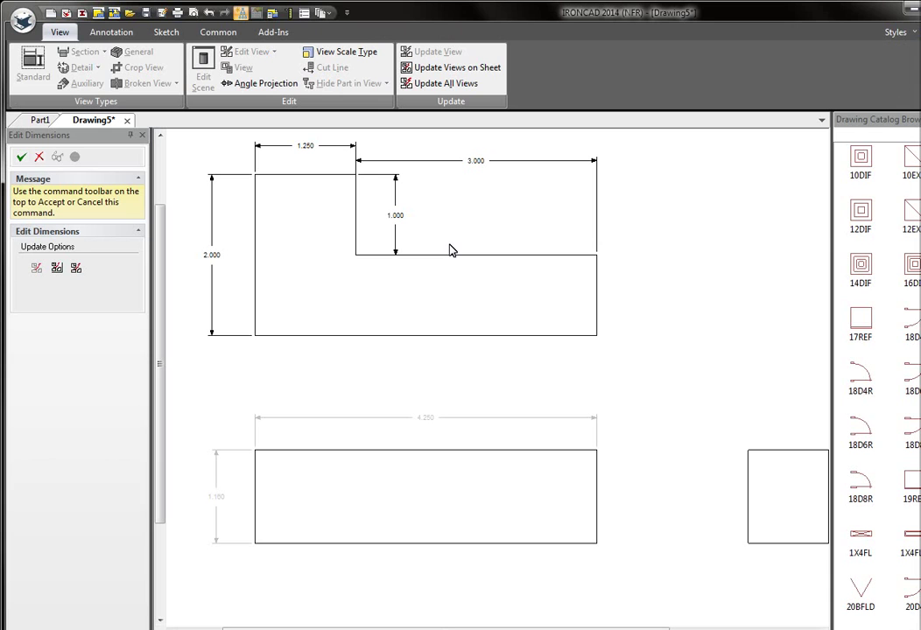